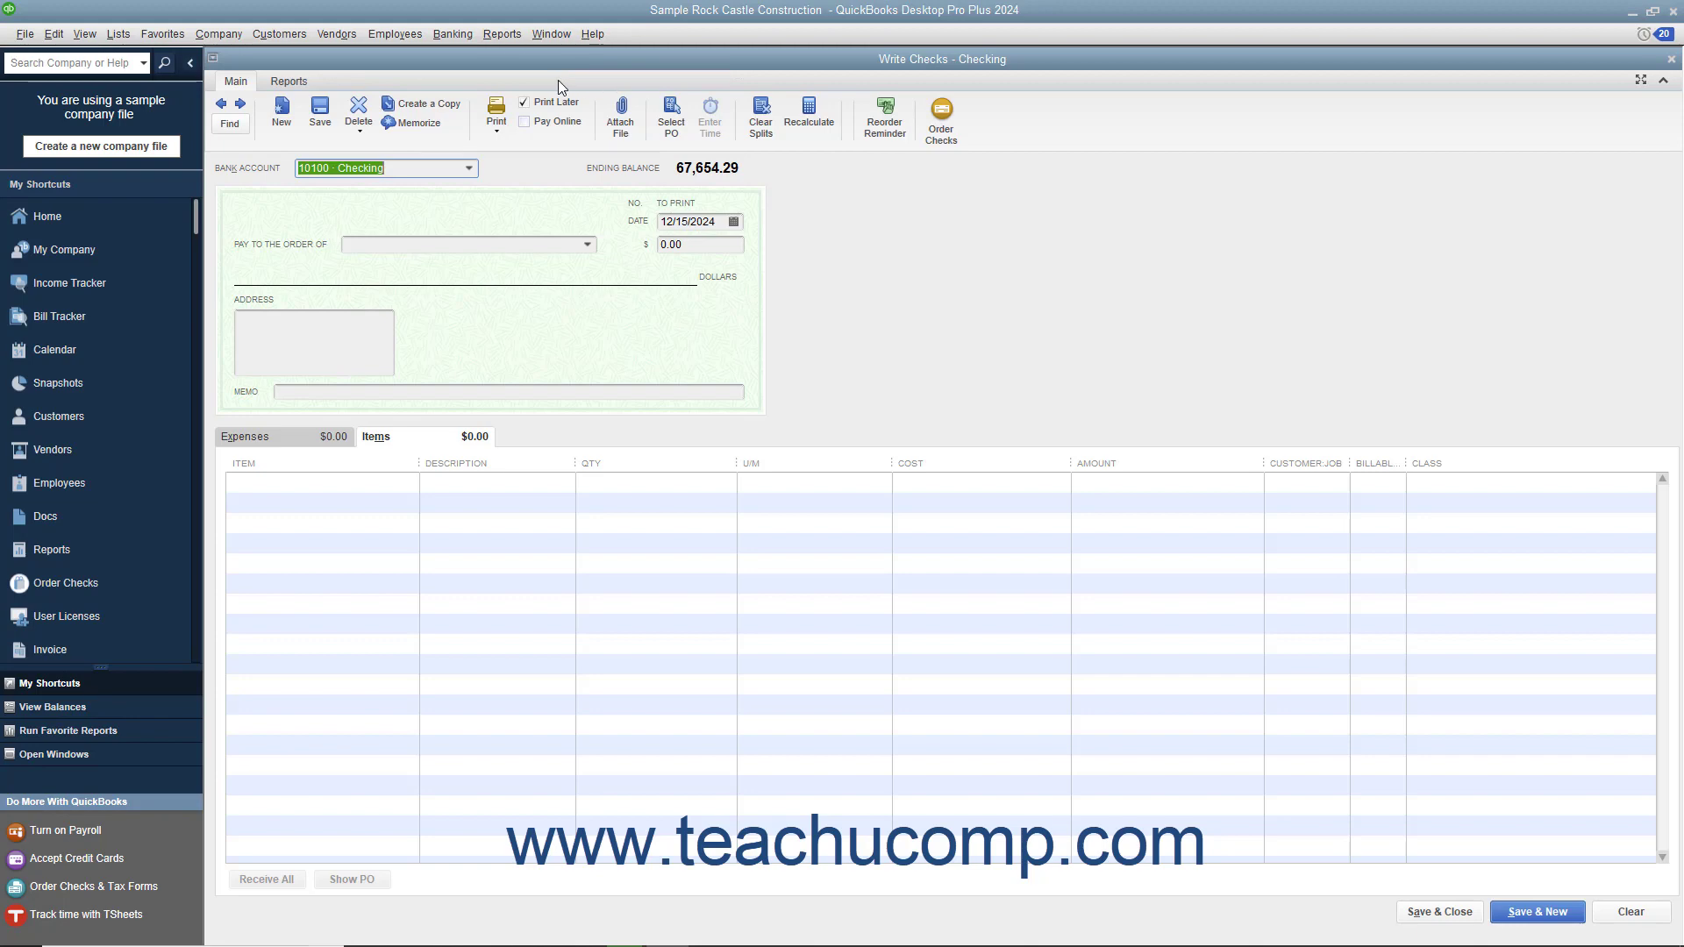
# Step: Step back through earlier Checking transactions to the Timberloft Lumber $113.85 bill payment check
pyautogui.click(448, 34)
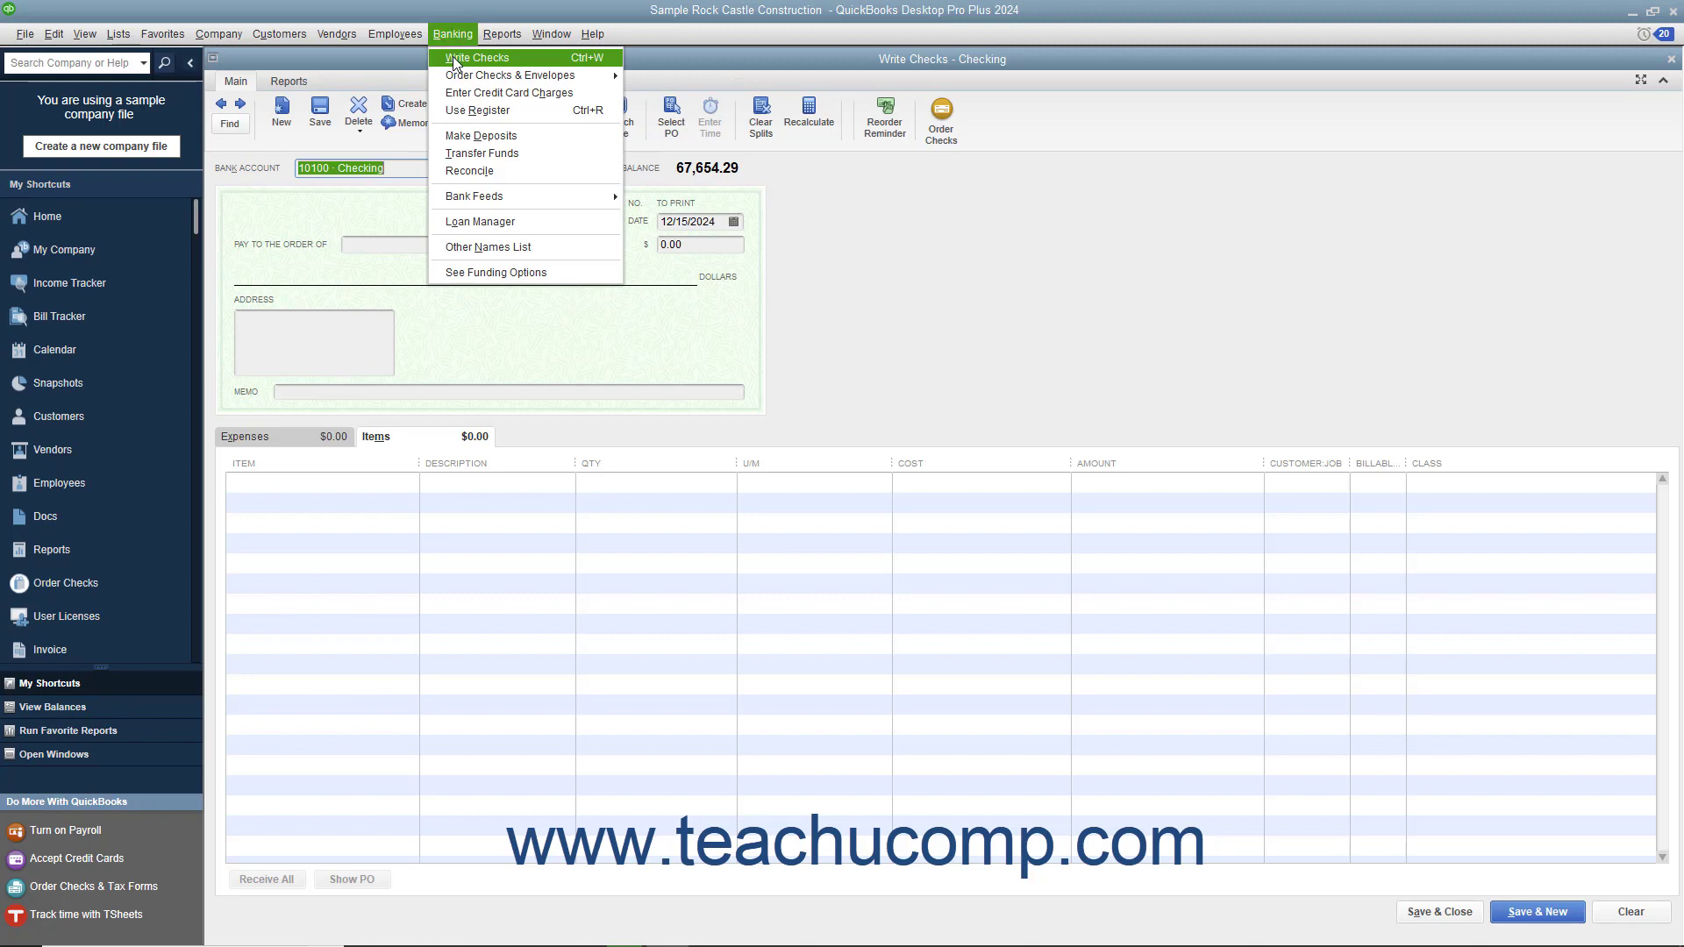
pyautogui.press('Escape')
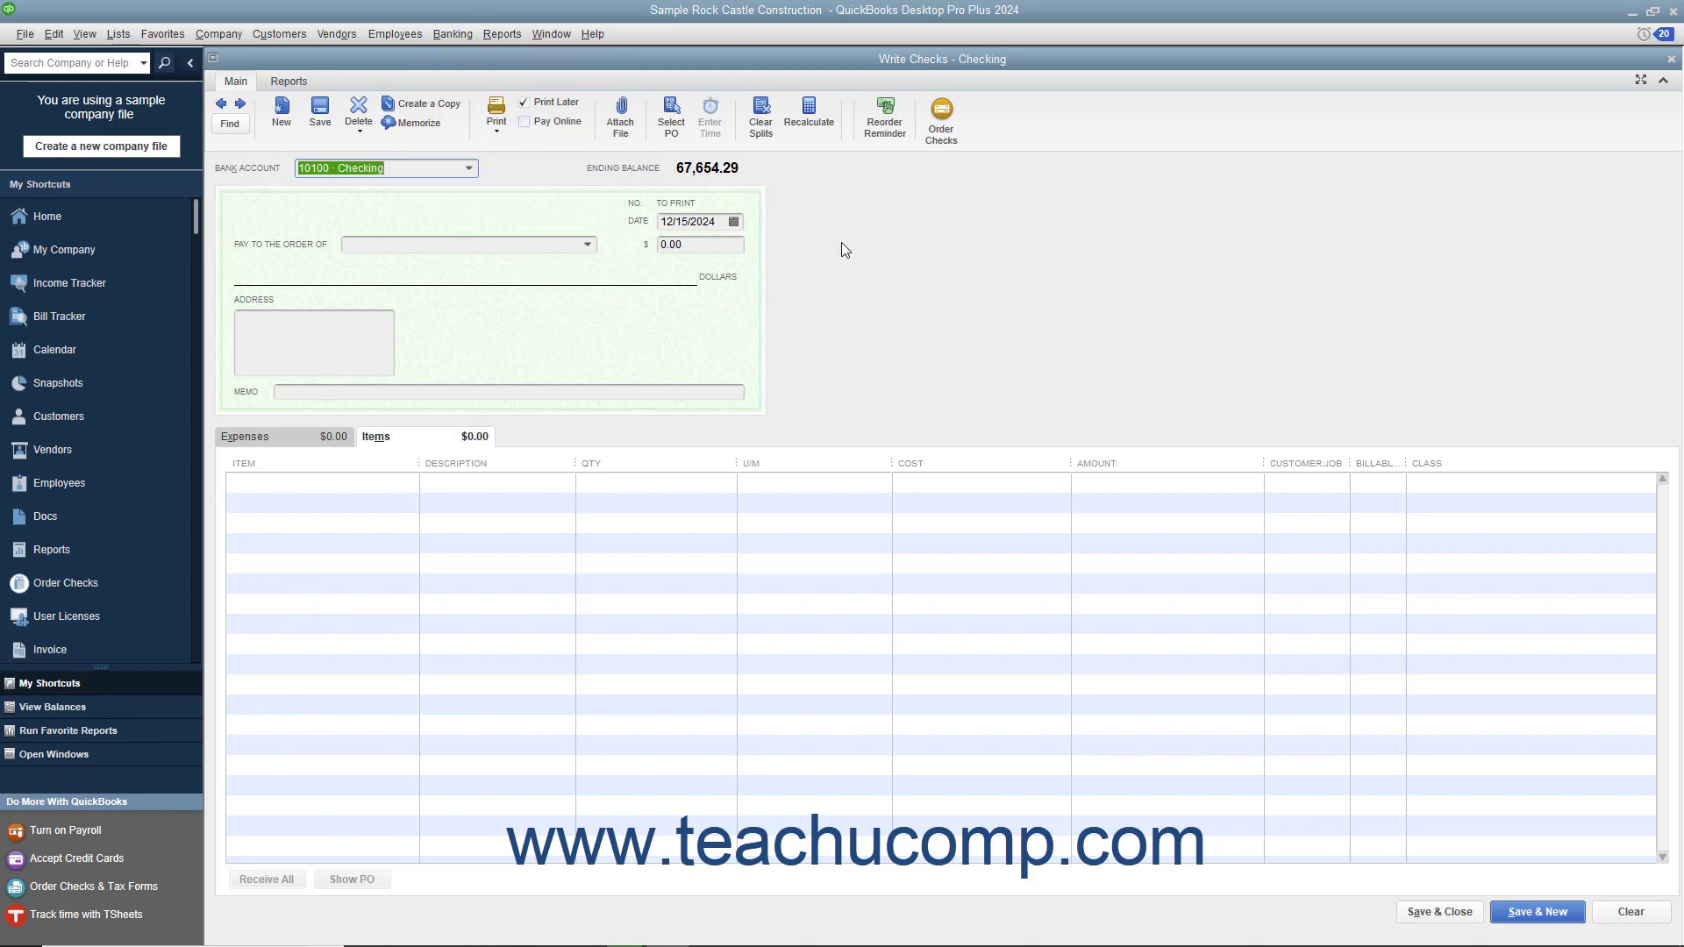
pyautogui.click(224, 103)
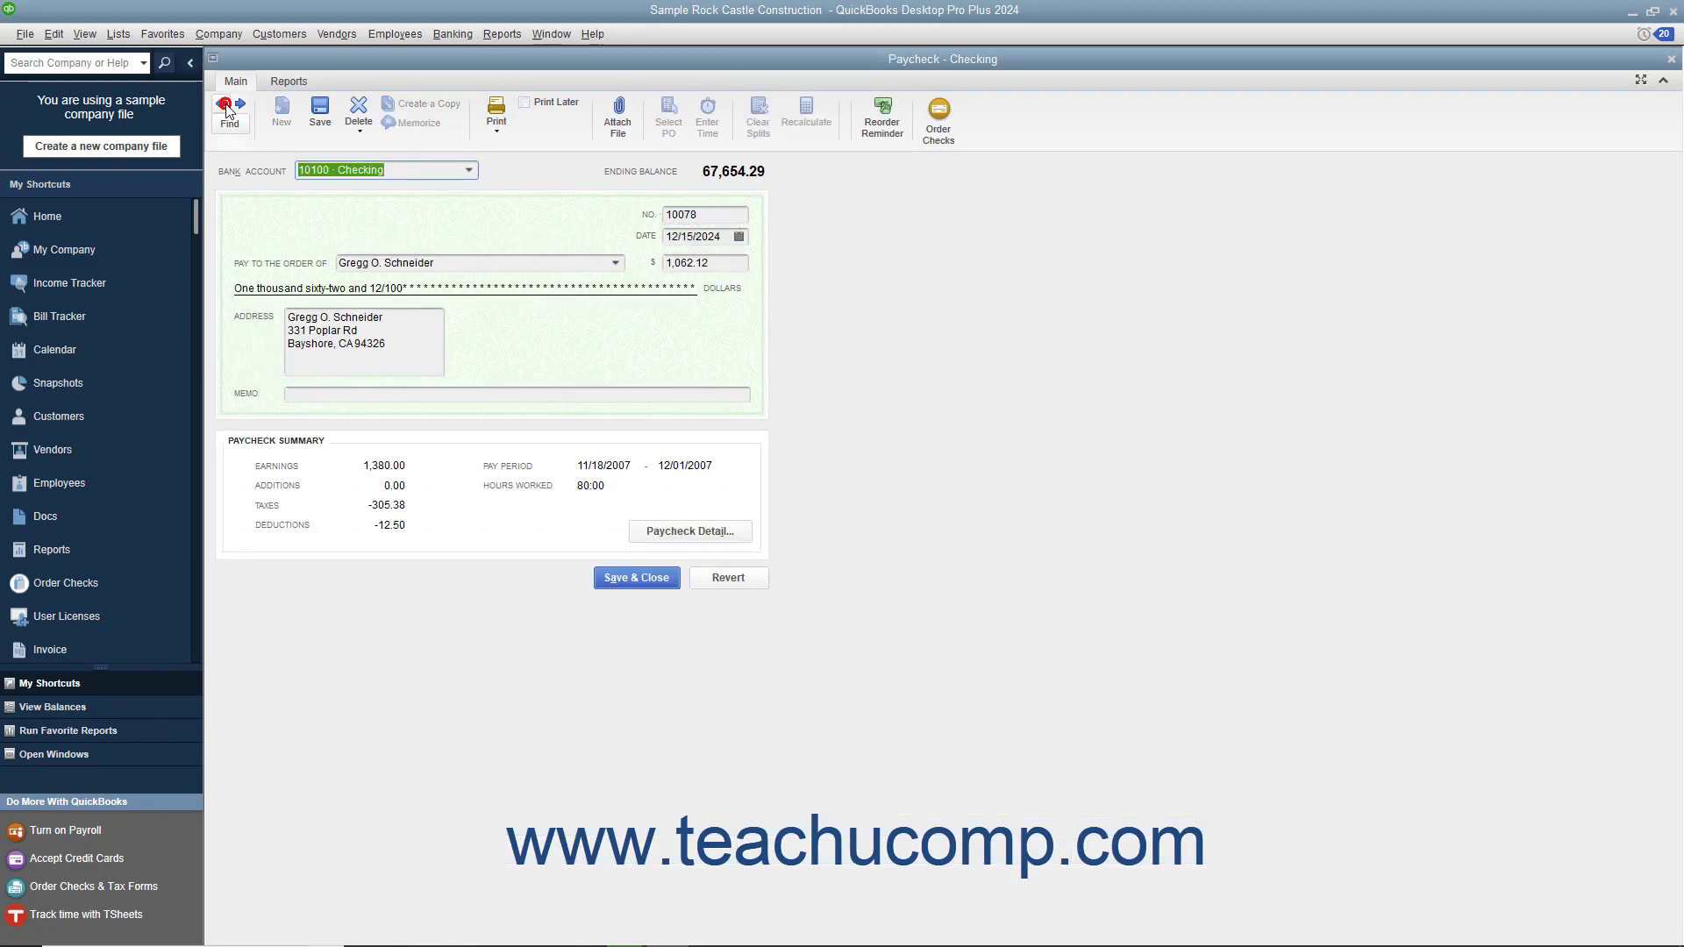
pyautogui.click(223, 103)
pyautogui.click(223, 104)
pyautogui.click(224, 103)
pyautogui.click(224, 104)
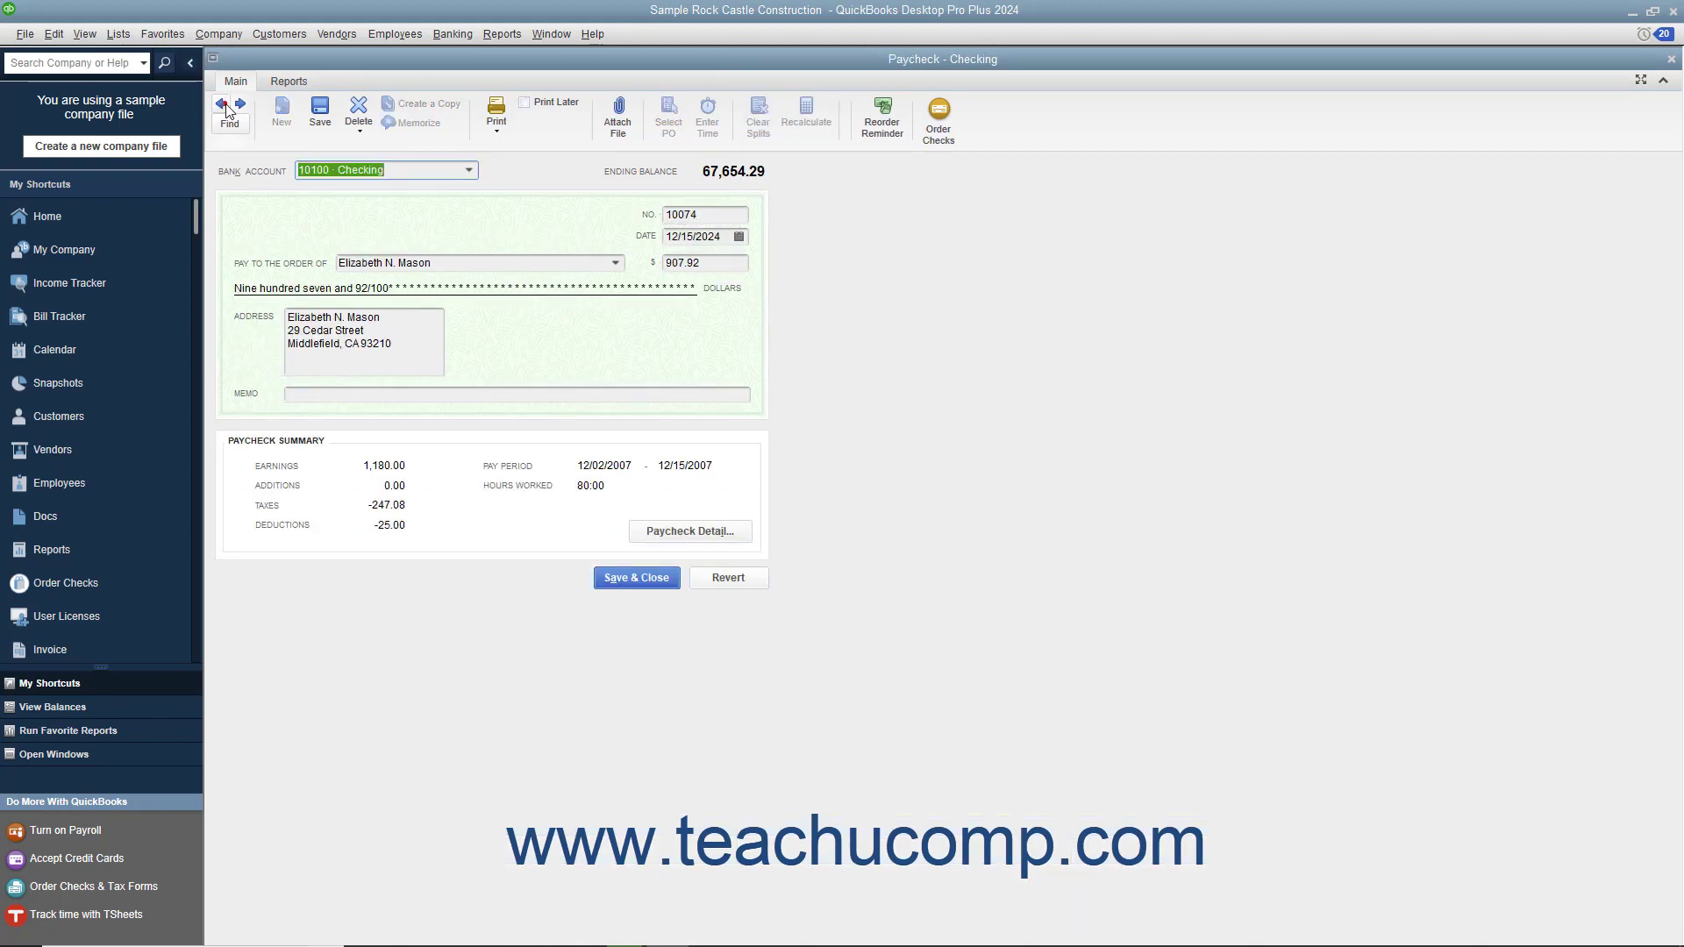
pyautogui.click(223, 103)
pyautogui.click(224, 104)
pyautogui.click(224, 104)
pyautogui.click(224, 103)
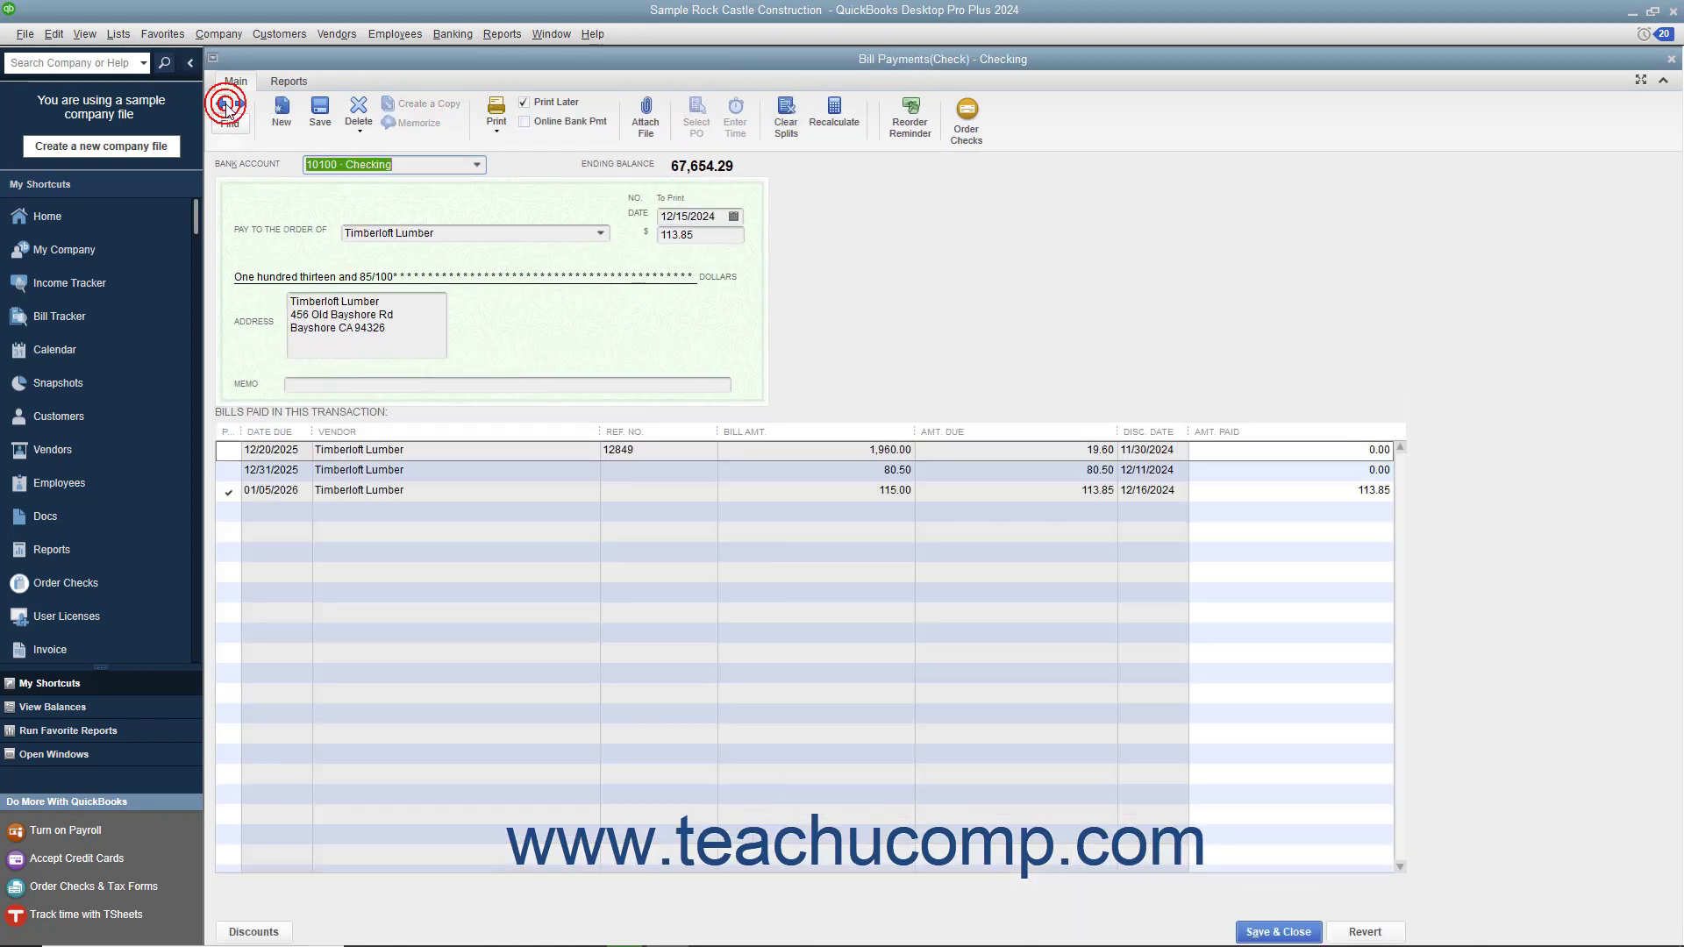
pyautogui.click(498, 131)
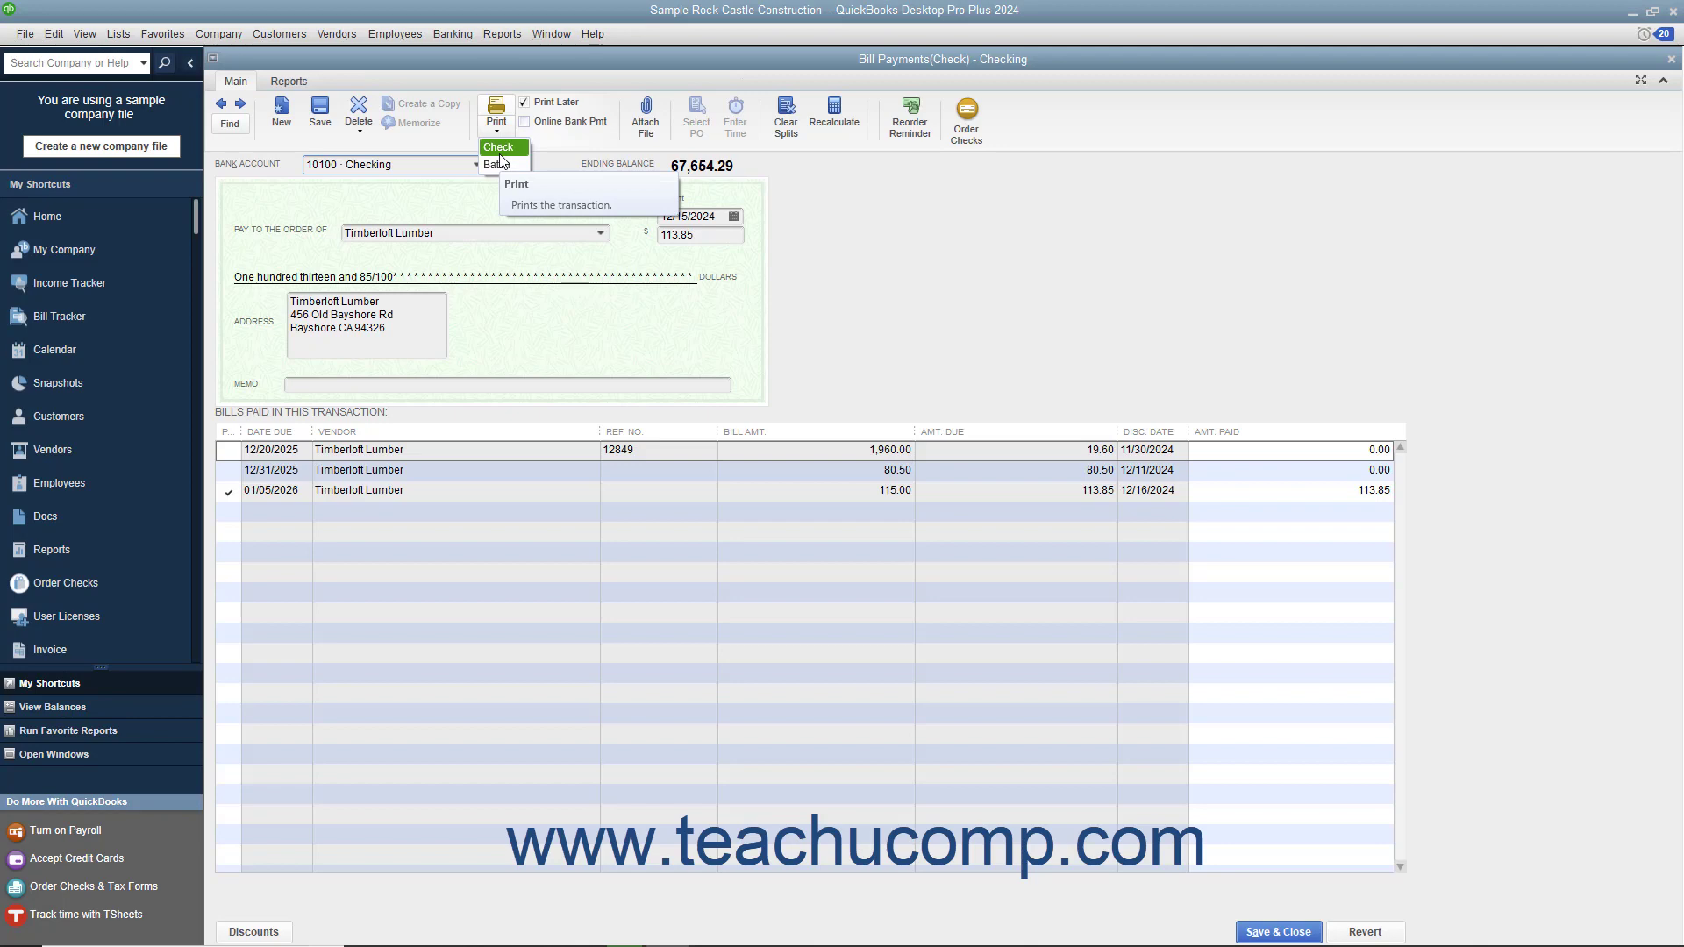
pyautogui.click(500, 149)
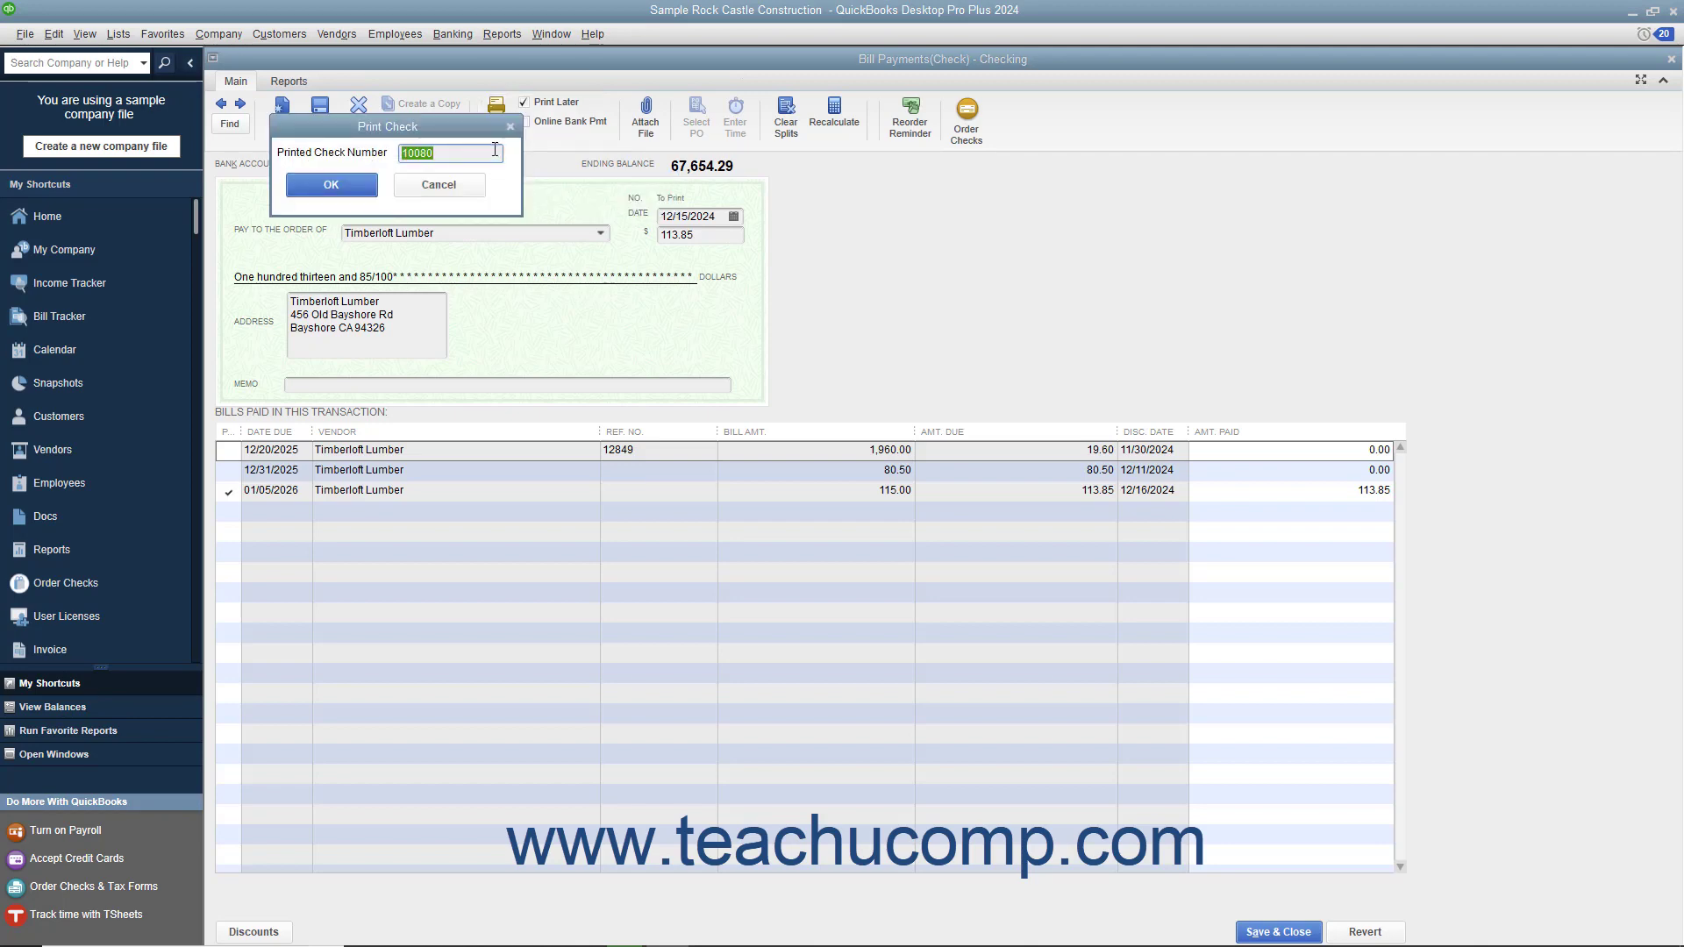
pyautogui.click(478, 147)
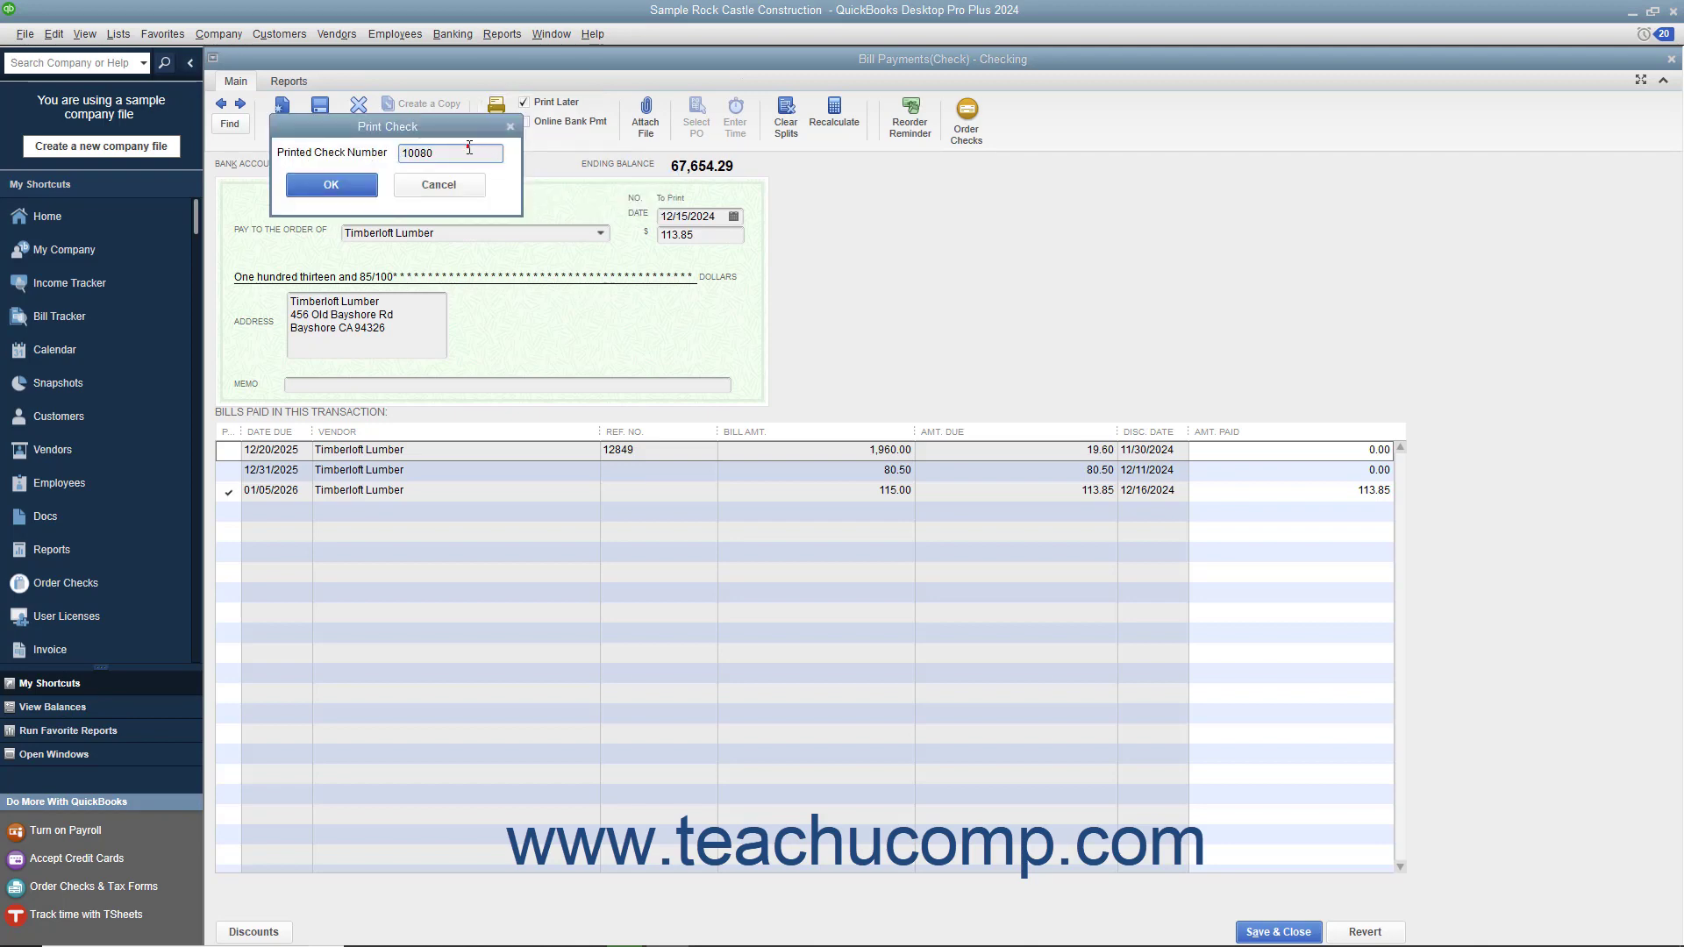
pyautogui.click(368, 186)
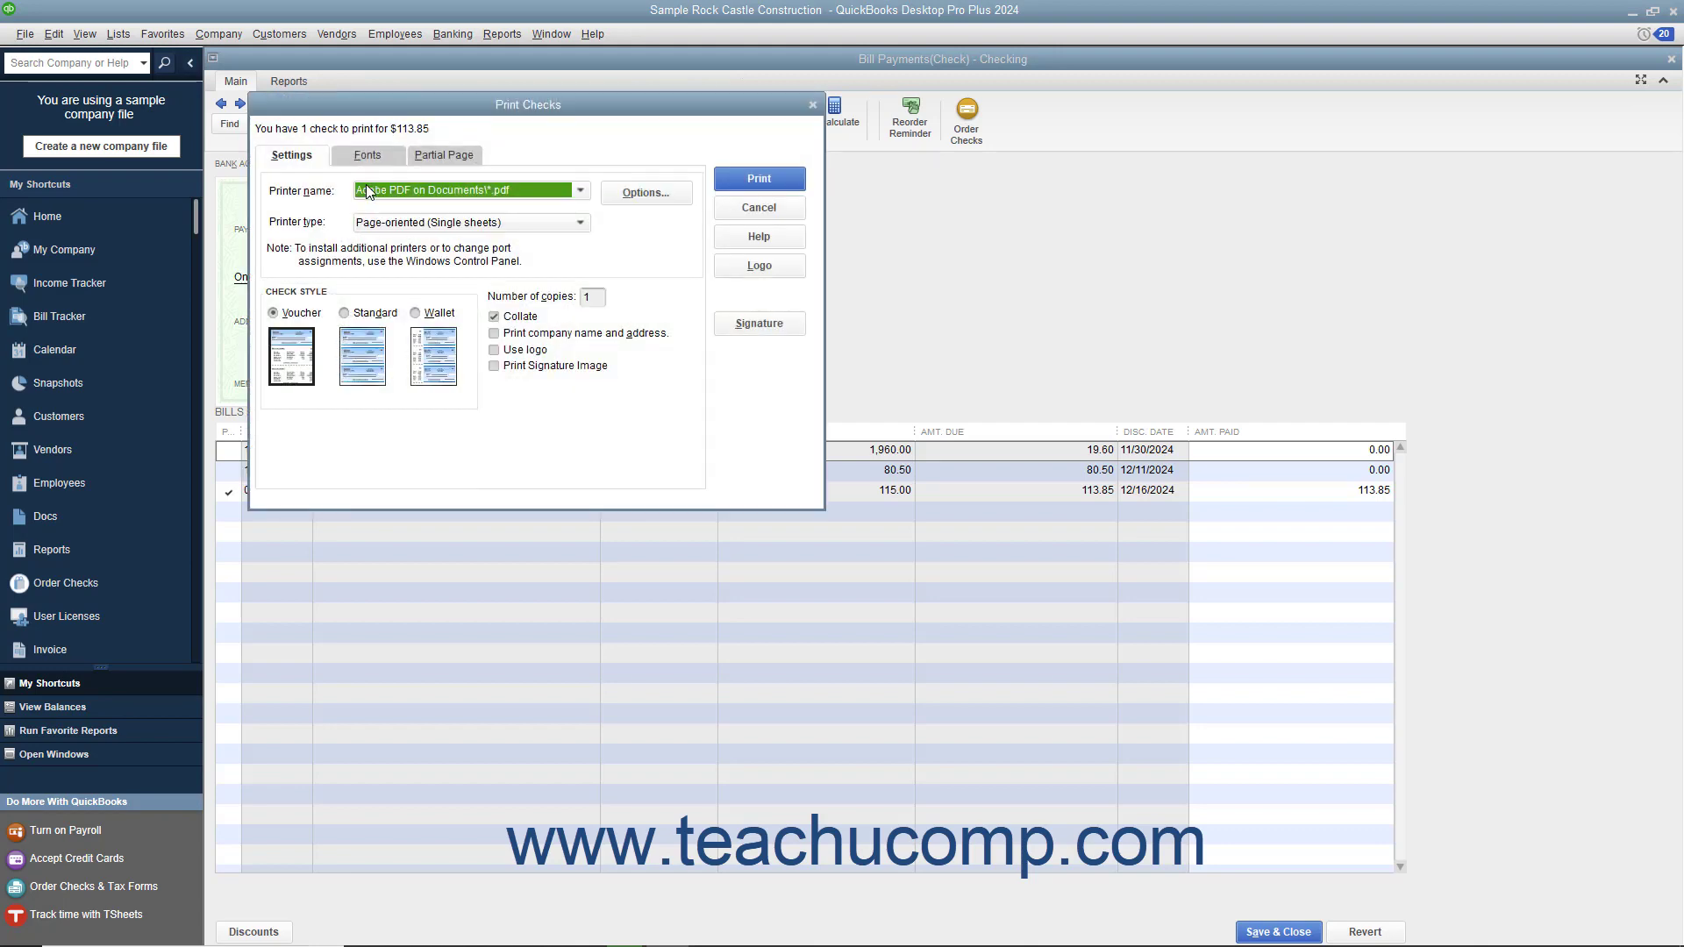
pyautogui.click(741, 215)
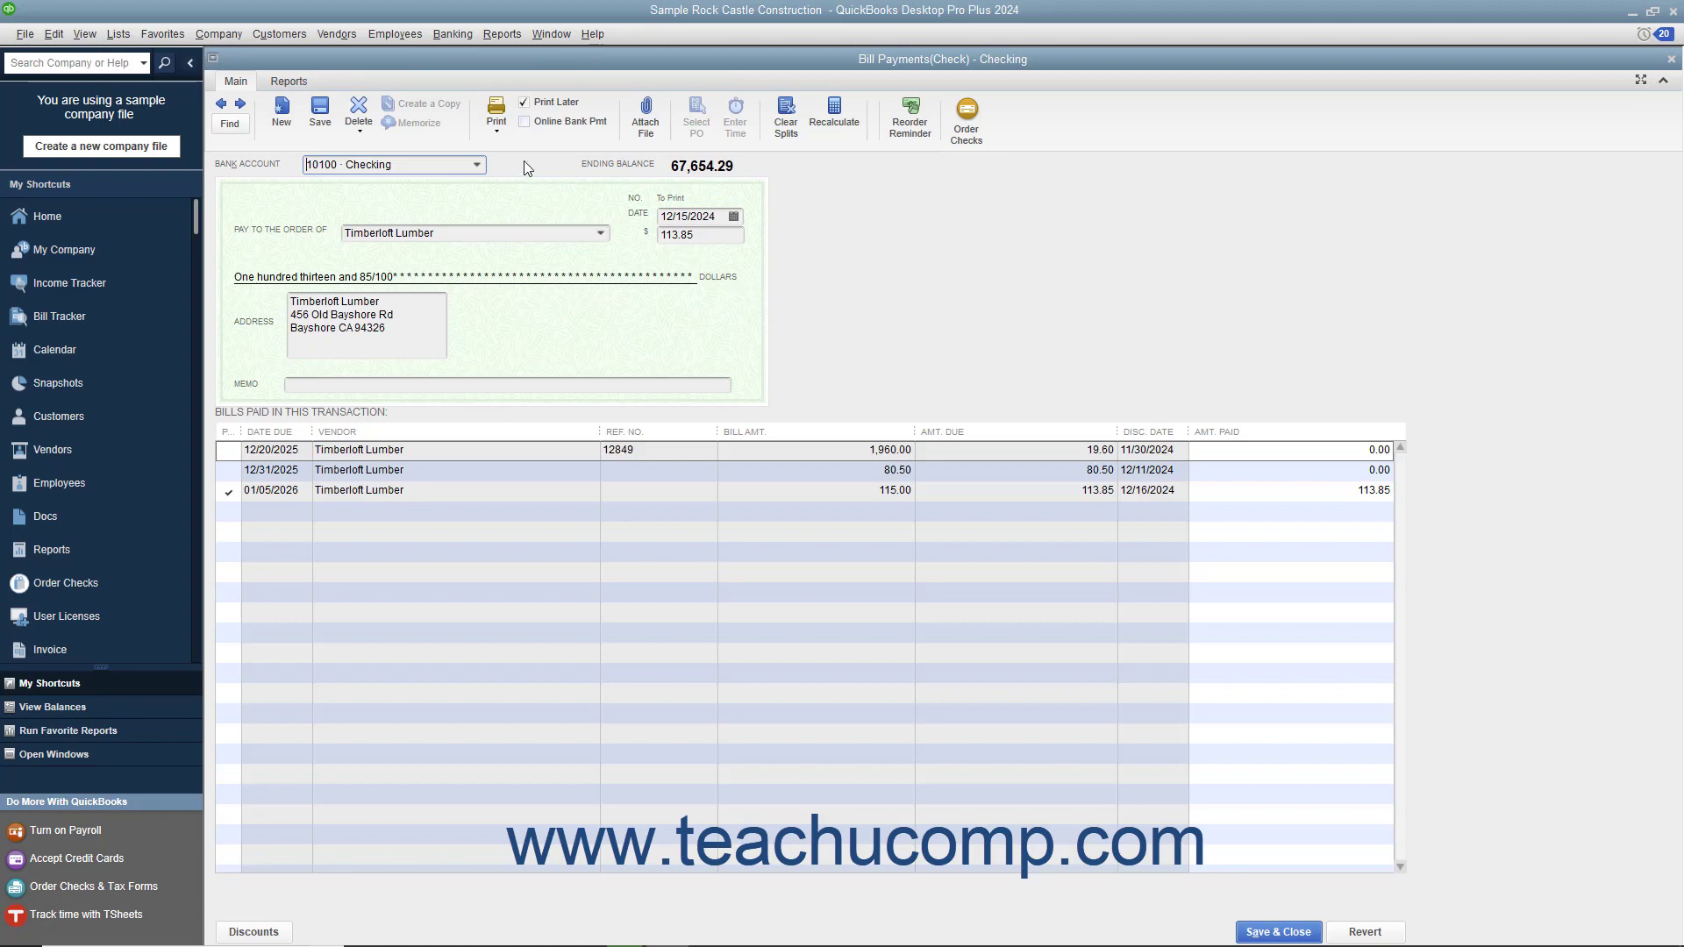
pyautogui.click(501, 134)
pyautogui.click(504, 166)
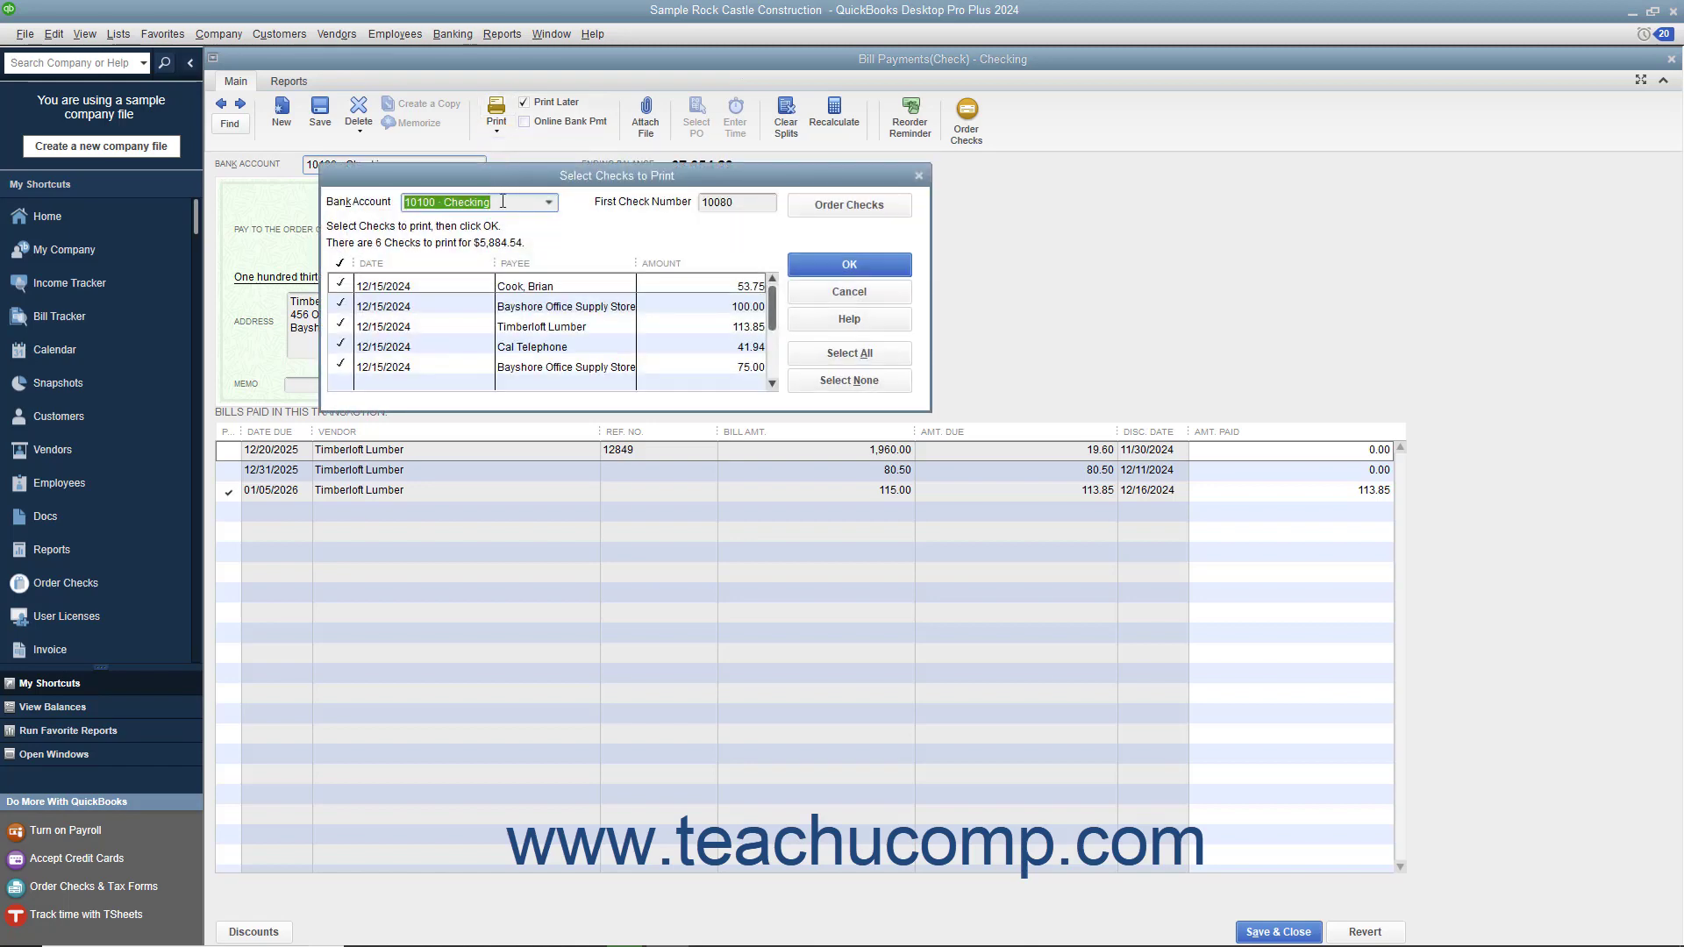
pyautogui.click(341, 286)
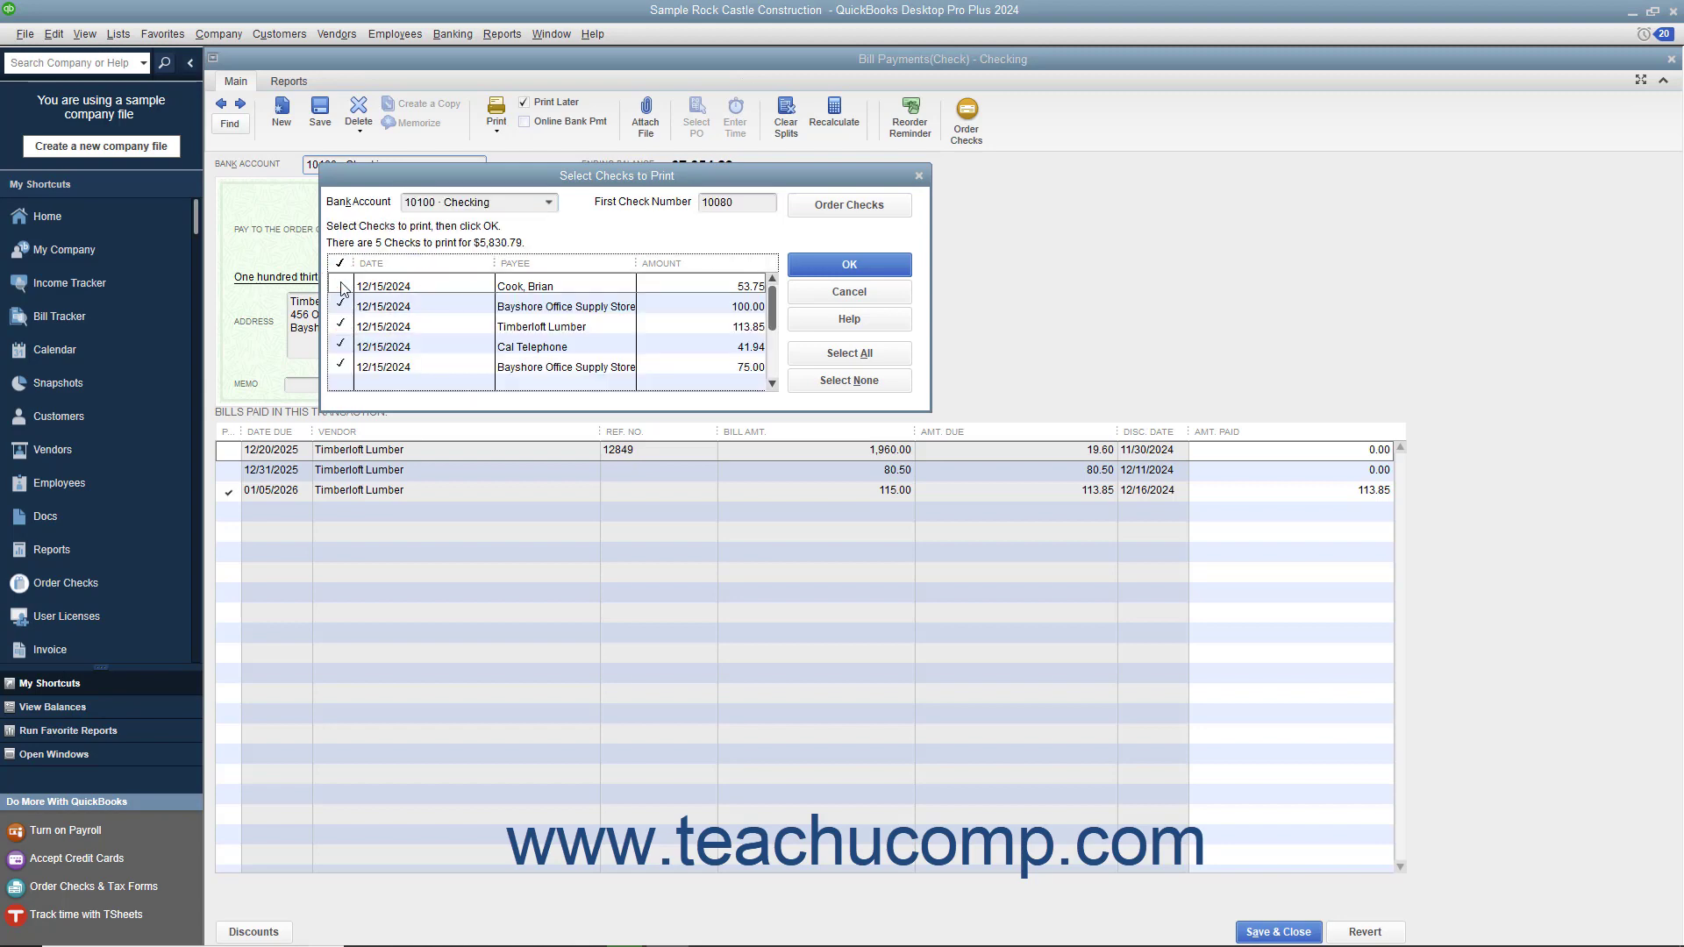
pyautogui.click(341, 286)
# Step: Keep 10100 · Checking as the account, set first check number 517, and confirm the checks
pyautogui.click(555, 204)
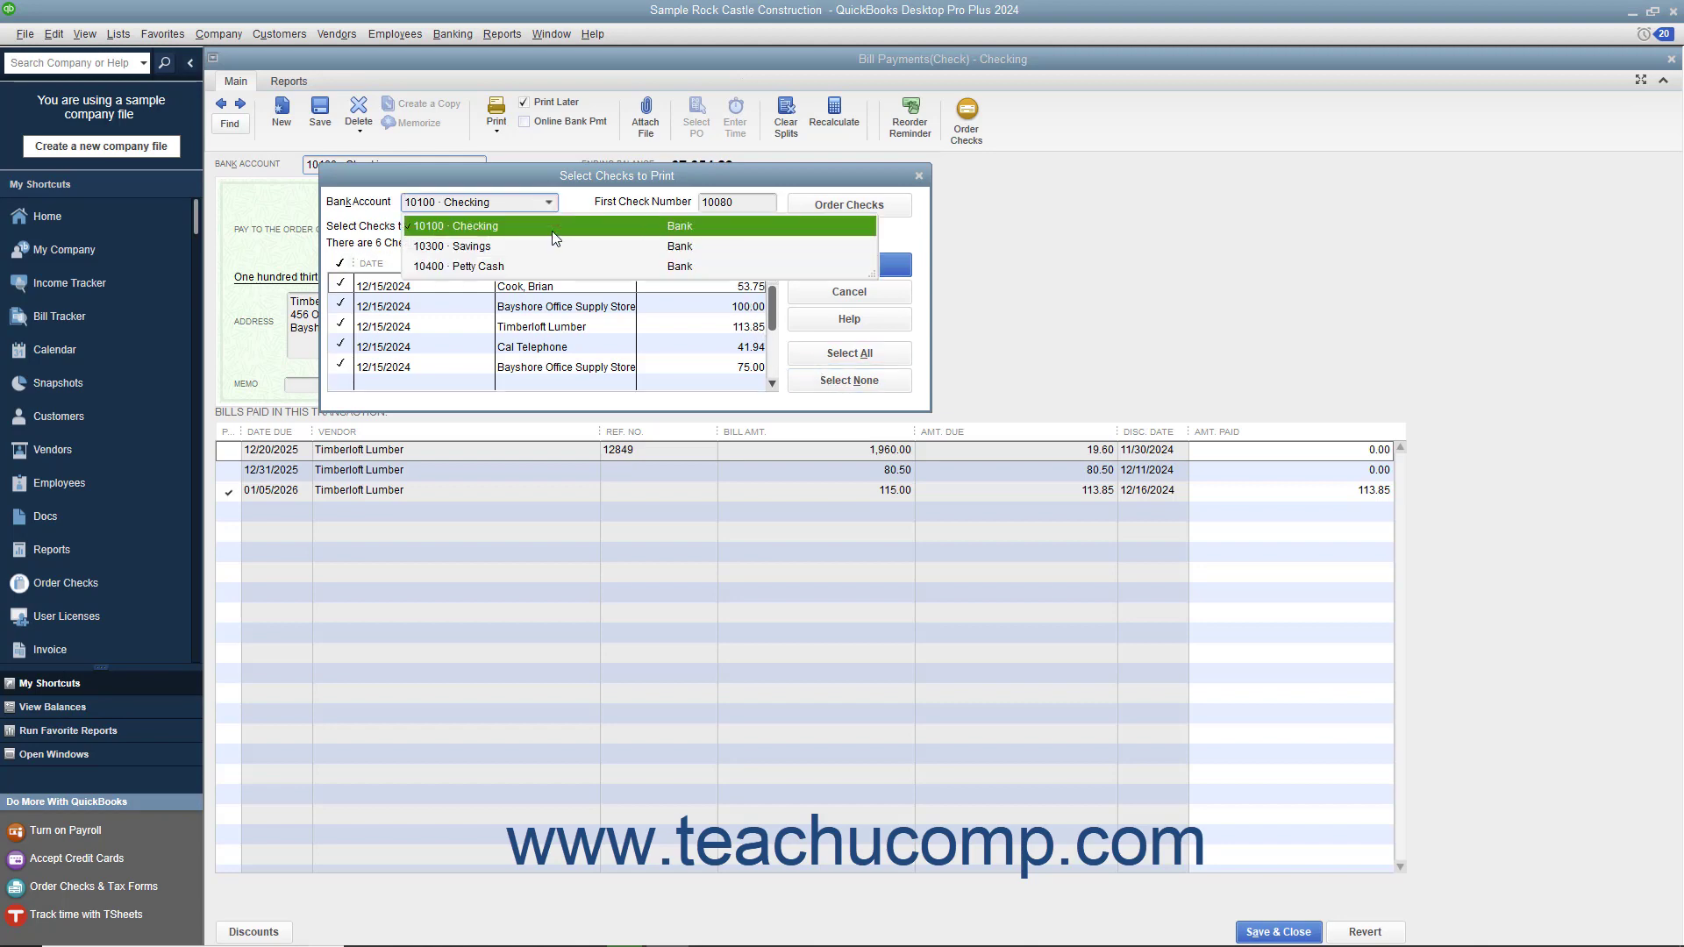
pyautogui.click(552, 228)
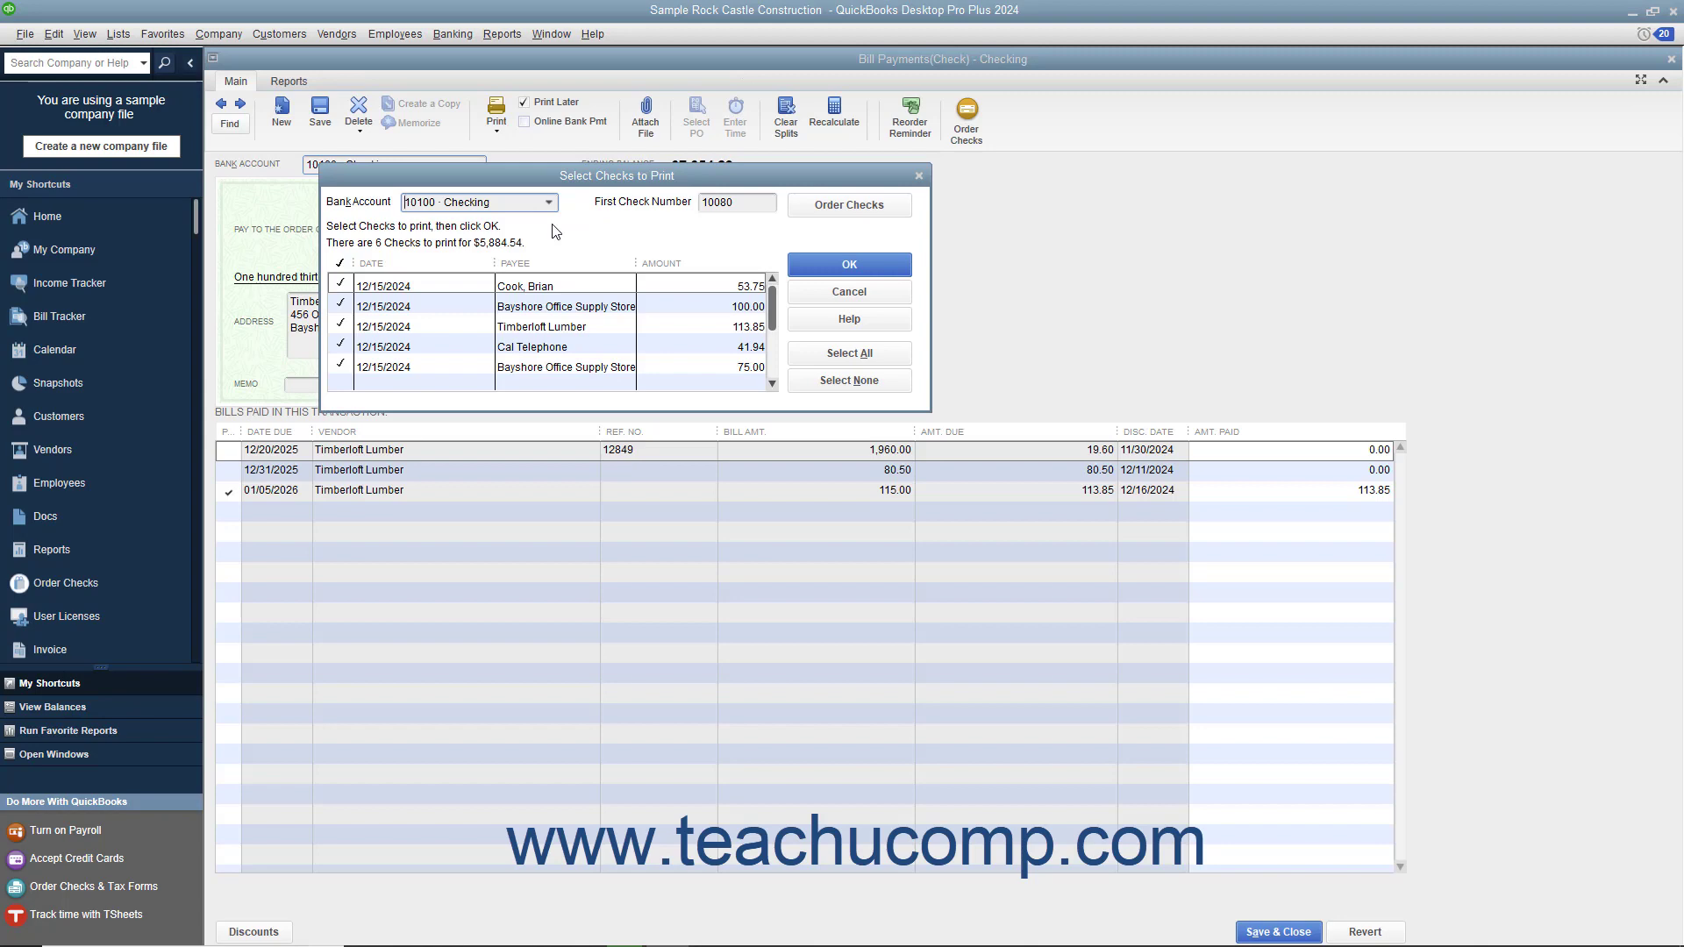
pyautogui.click(745, 203)
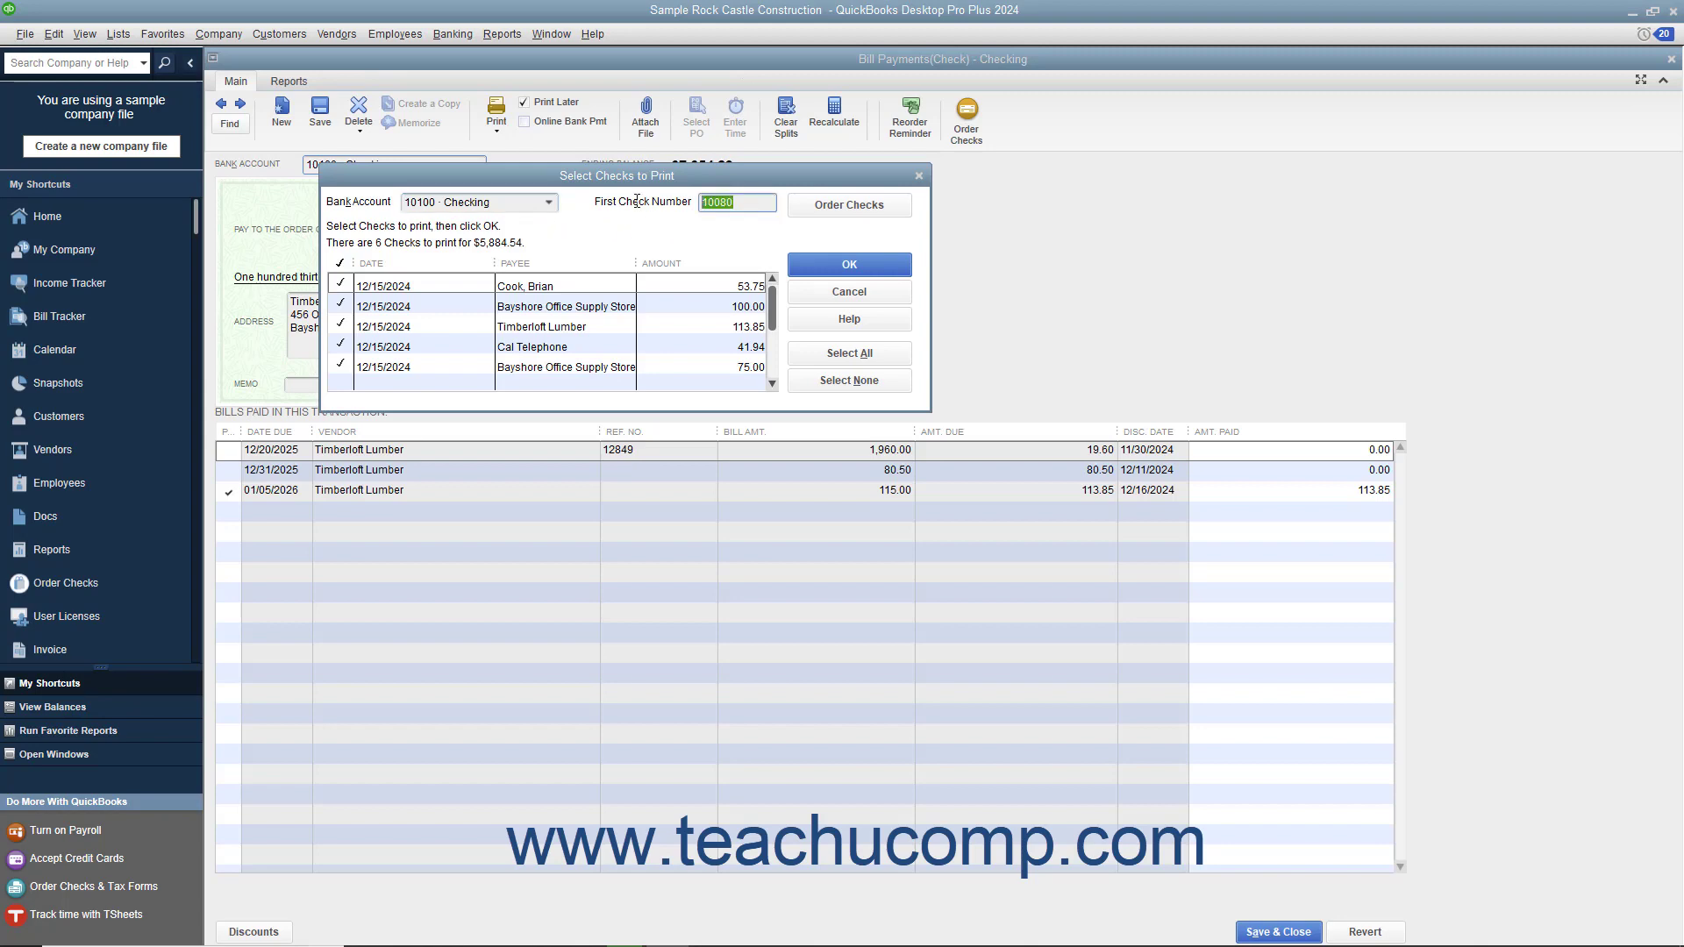
pyautogui.write('517')
pyautogui.click(833, 265)
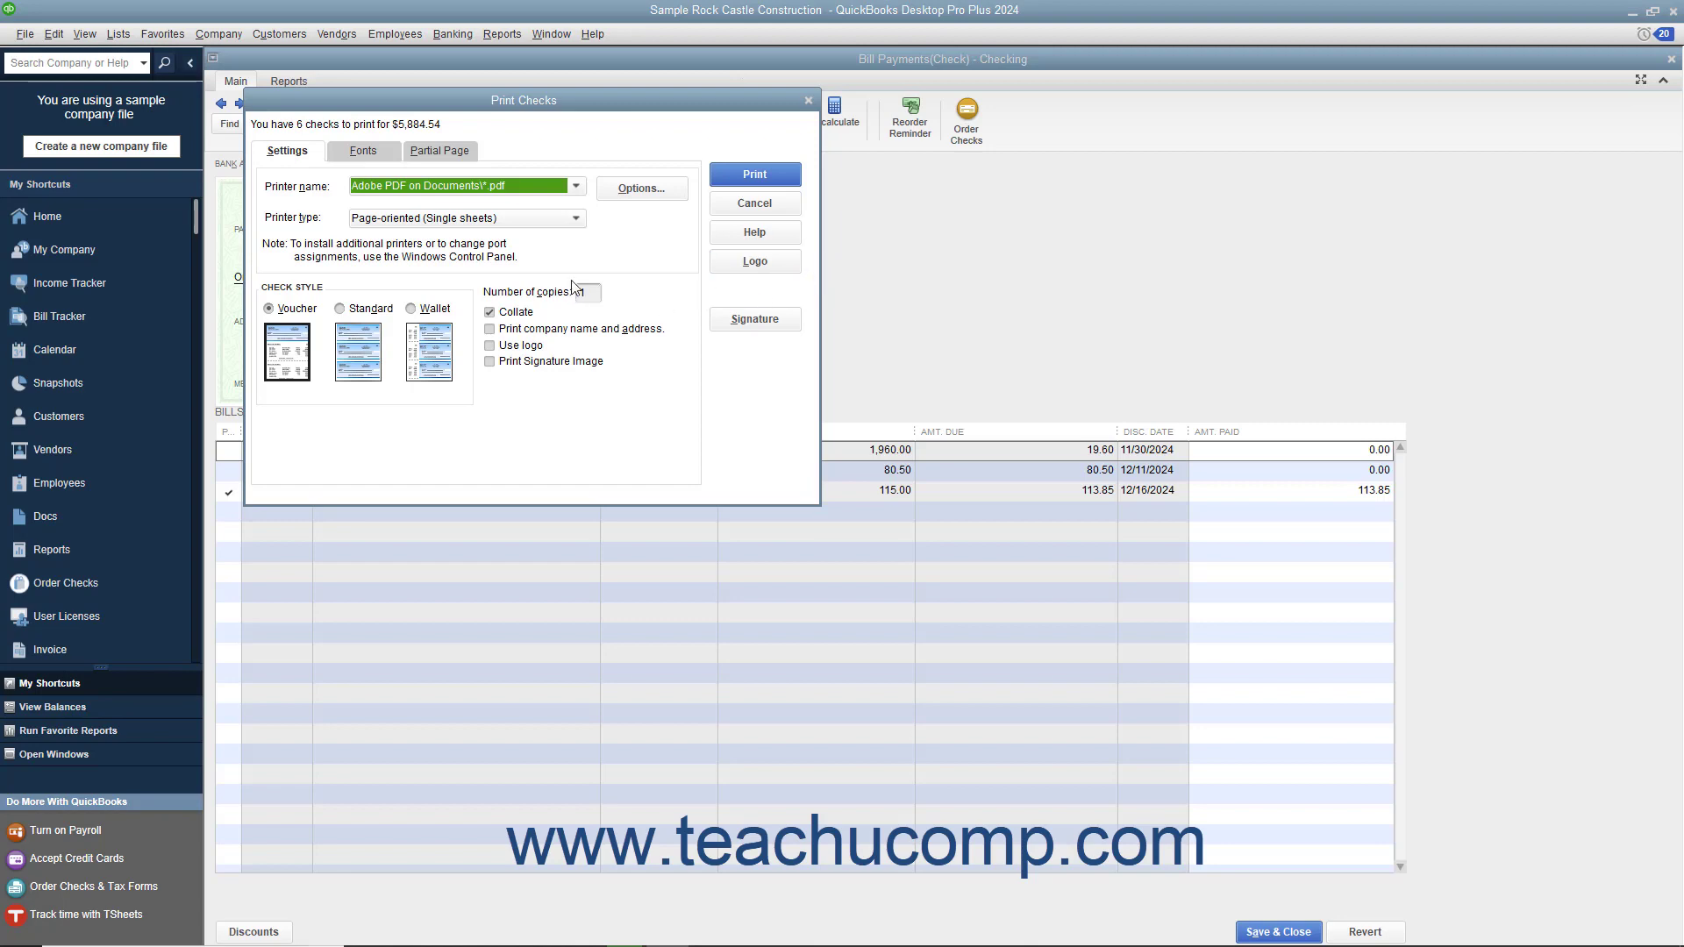
# Step: Use the Lexmark E238 printer with page-oriented single sheet printing
pyautogui.click(576, 186)
pyautogui.click(516, 429)
pyautogui.click(355, 163)
pyautogui.click(433, 159)
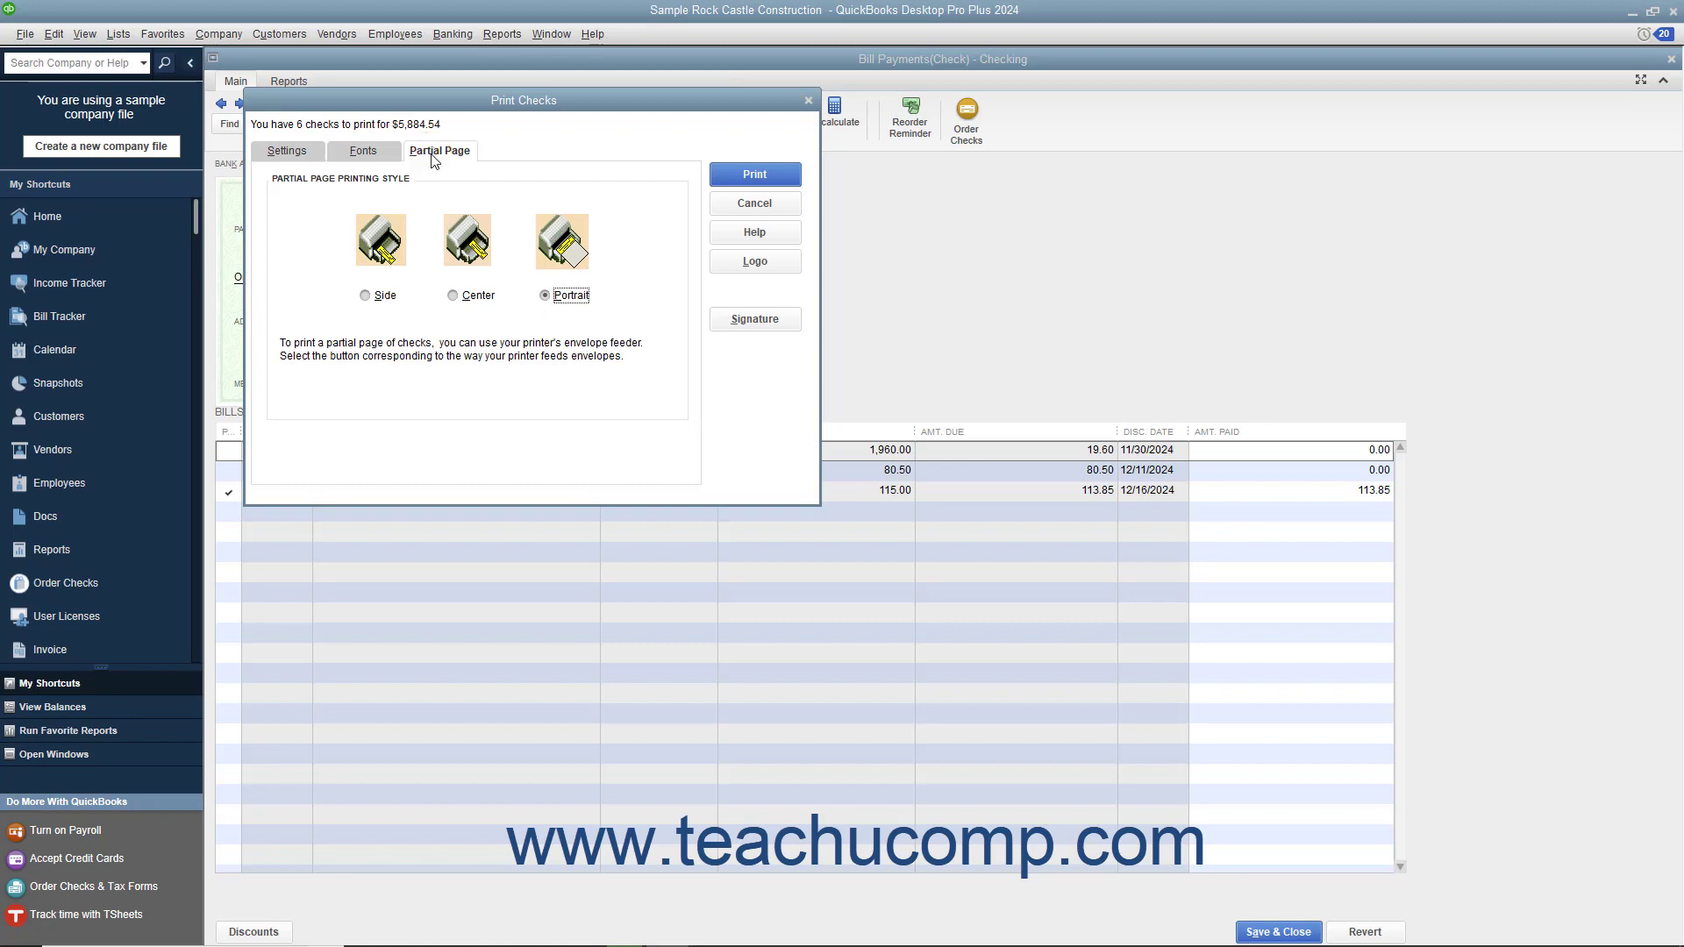
pyautogui.click(292, 160)
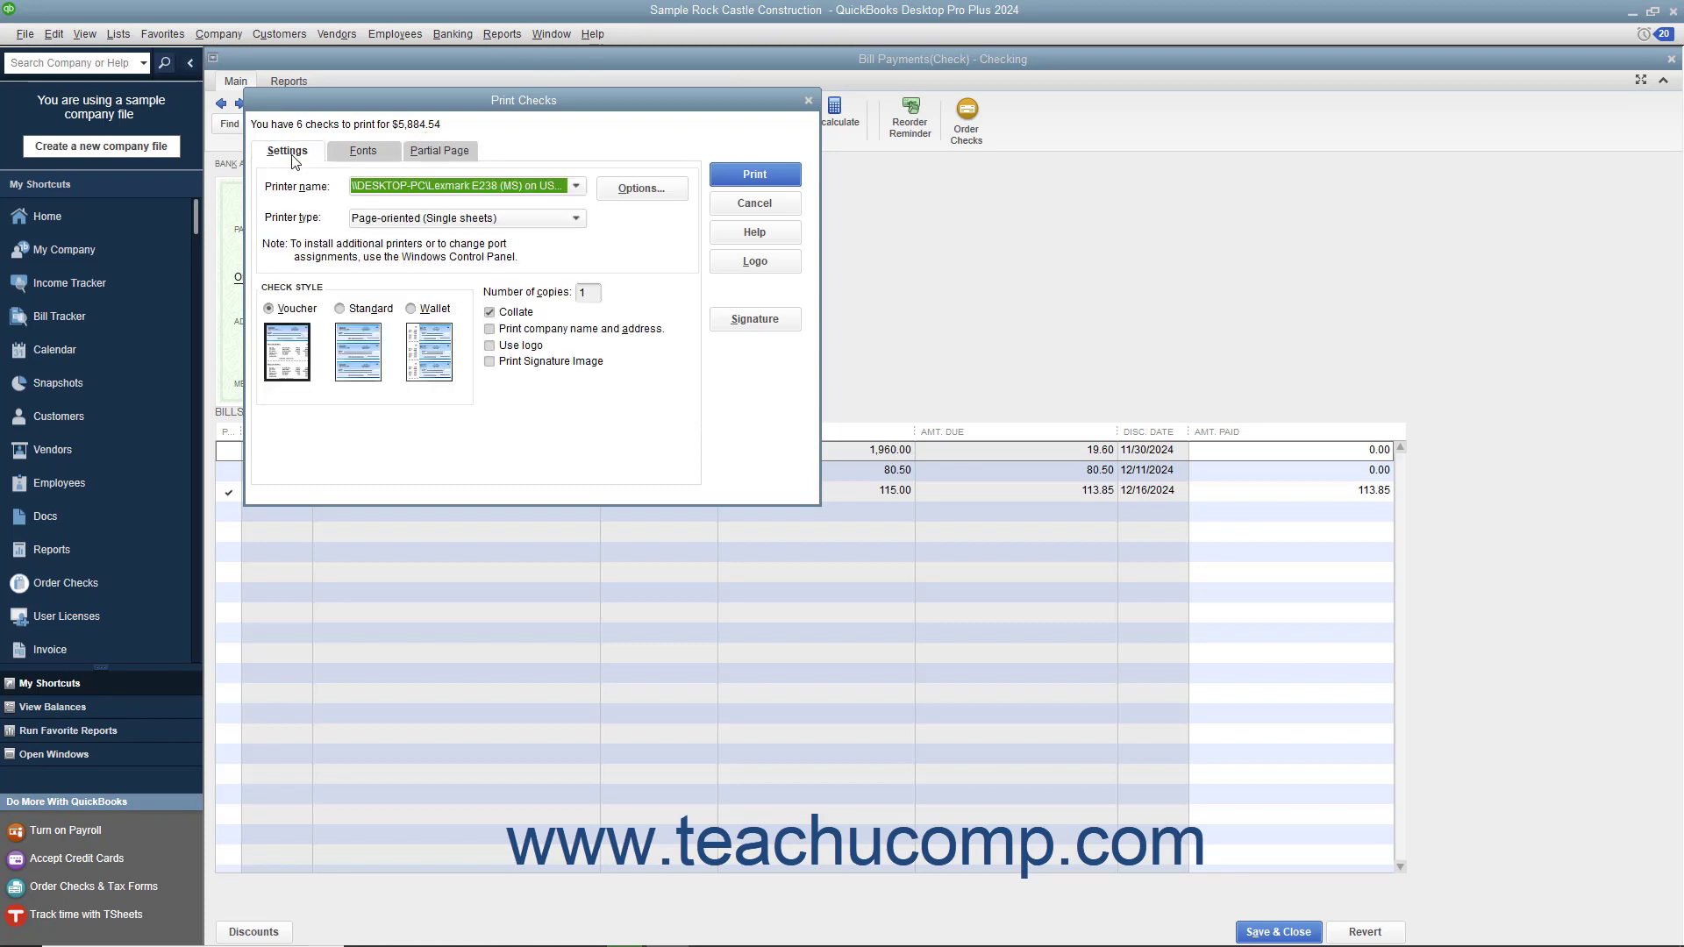
pyautogui.click(576, 187)
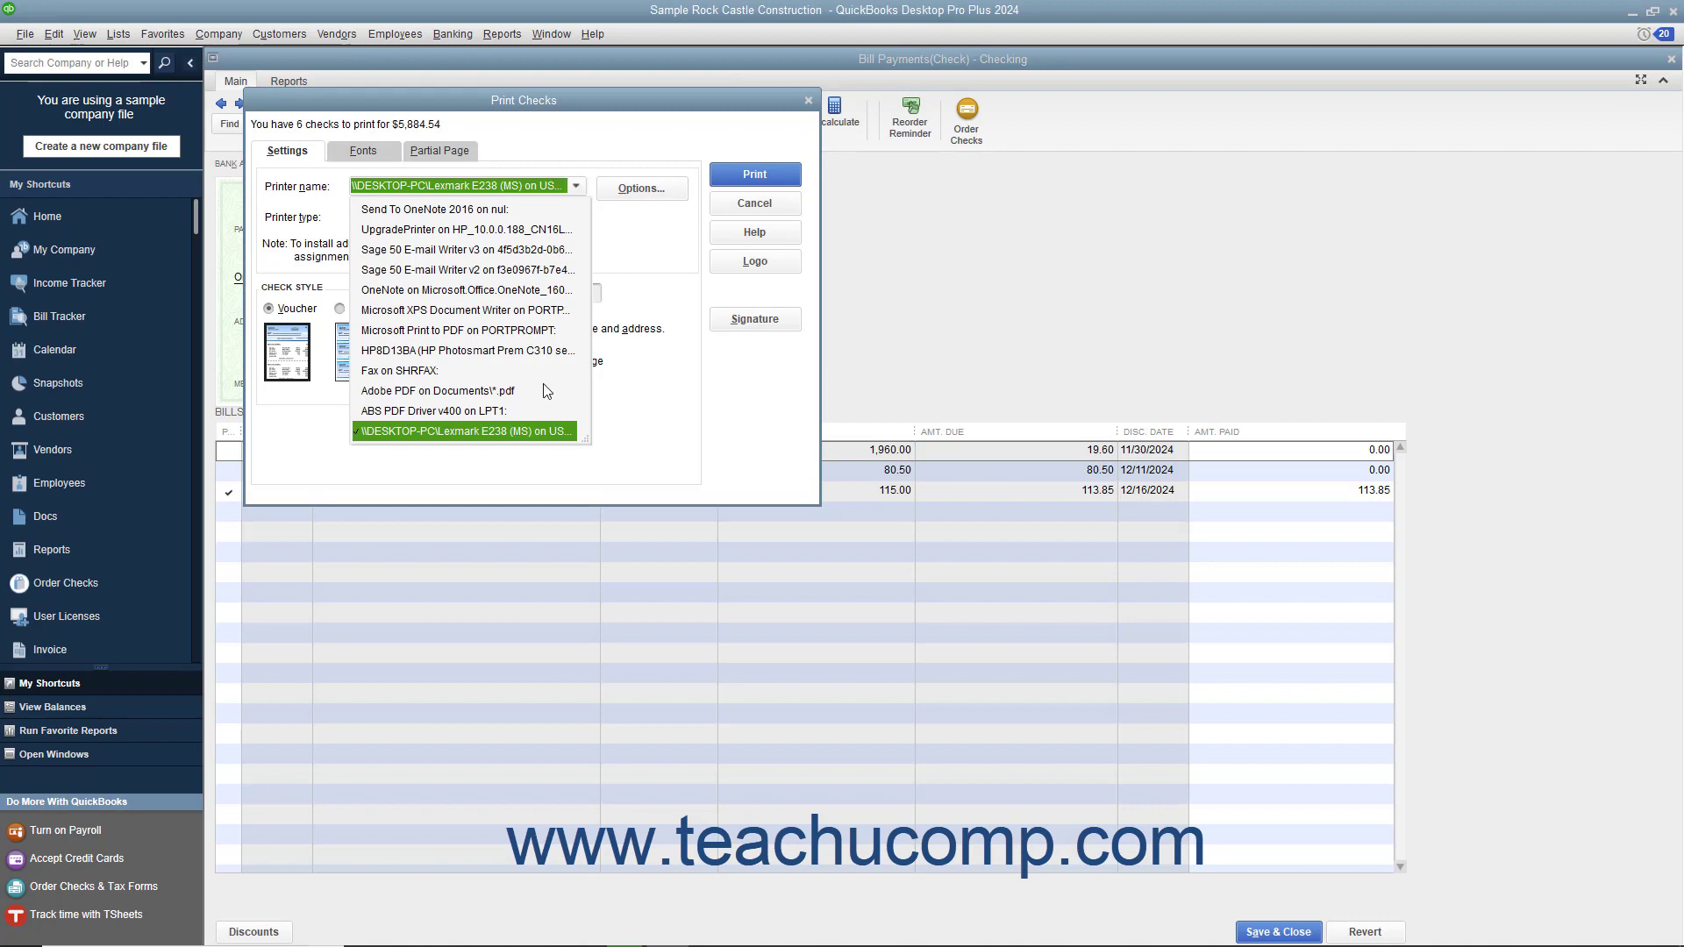
pyautogui.click(513, 430)
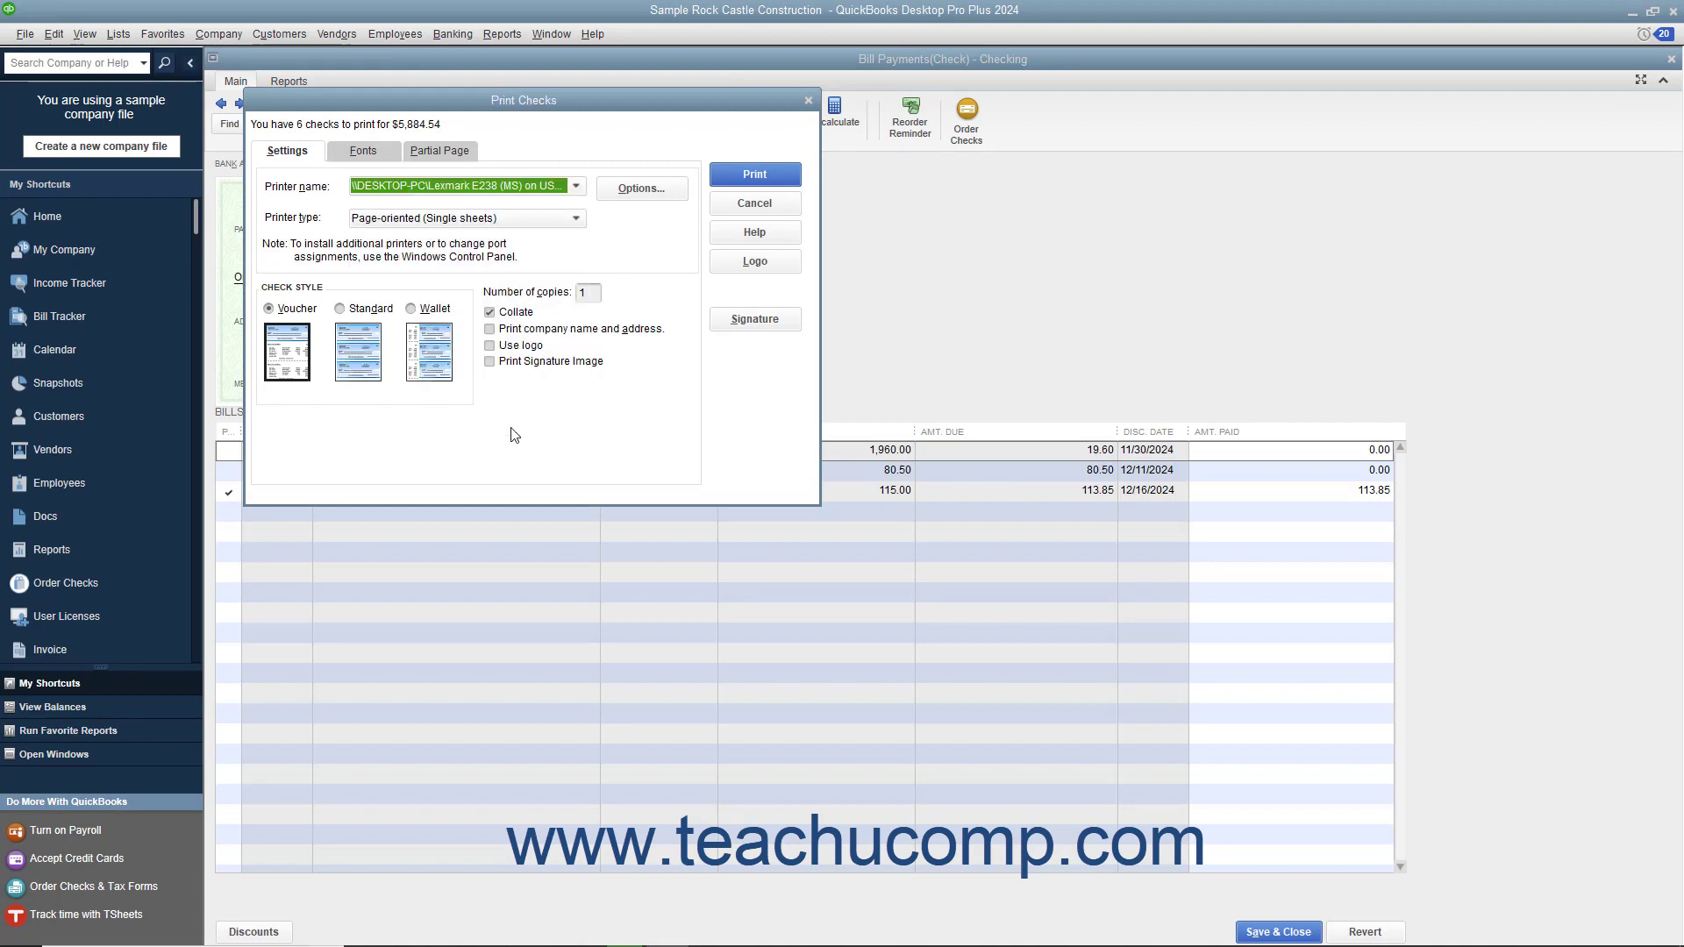
pyautogui.click(576, 222)
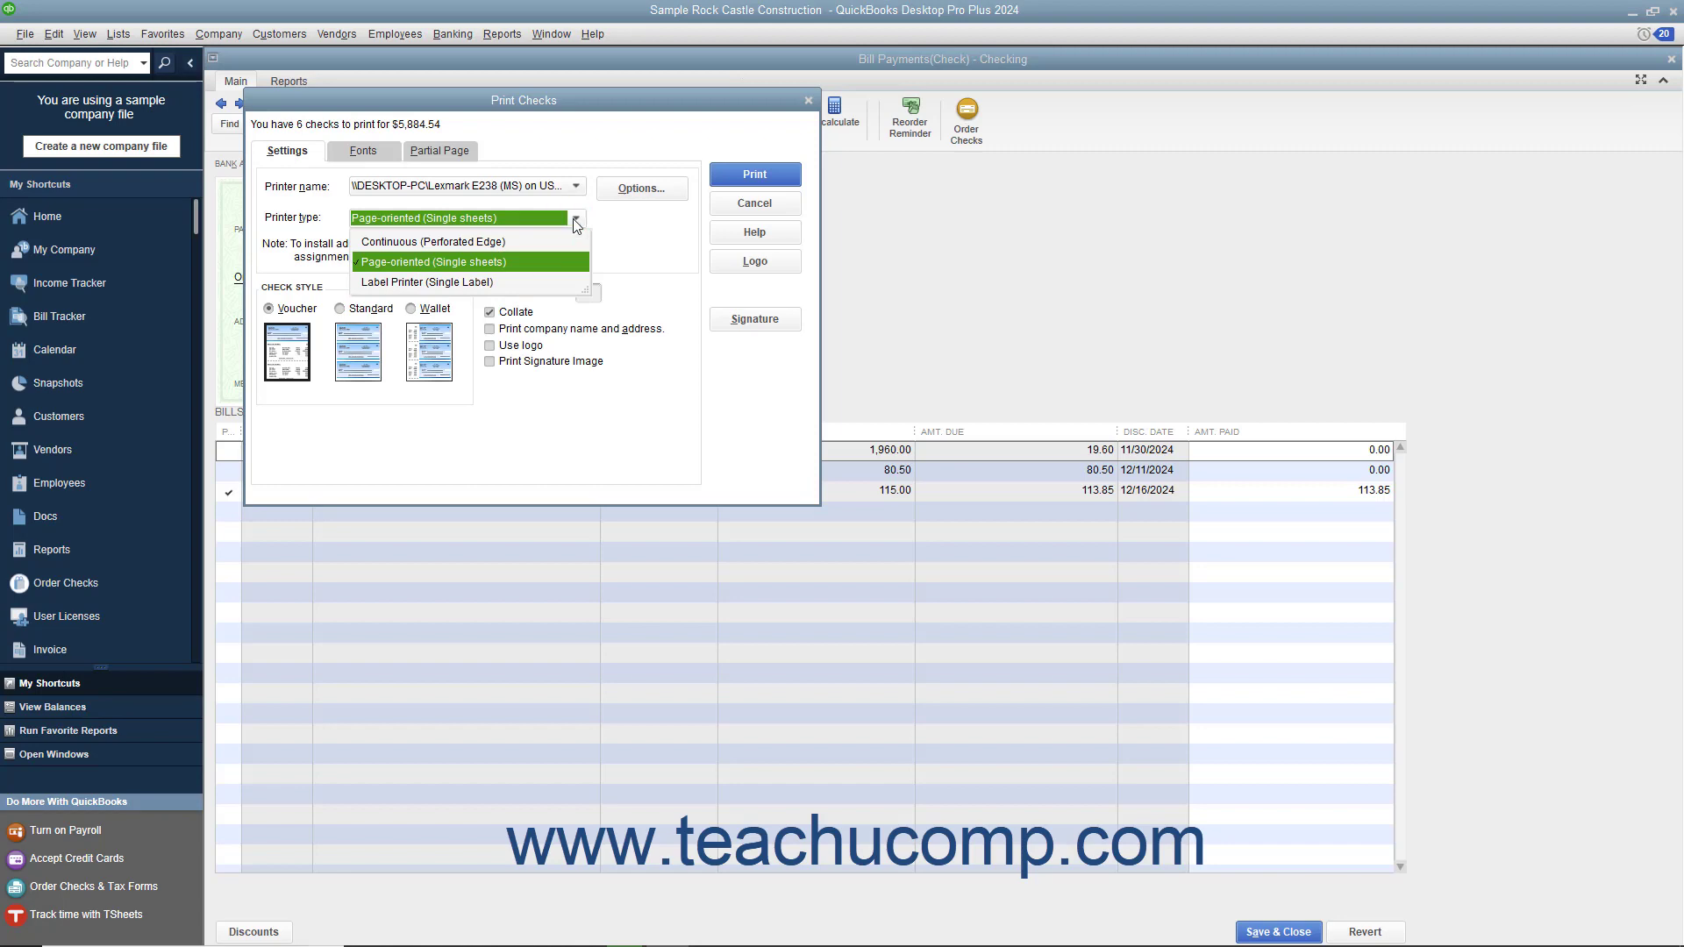
pyautogui.click(550, 261)
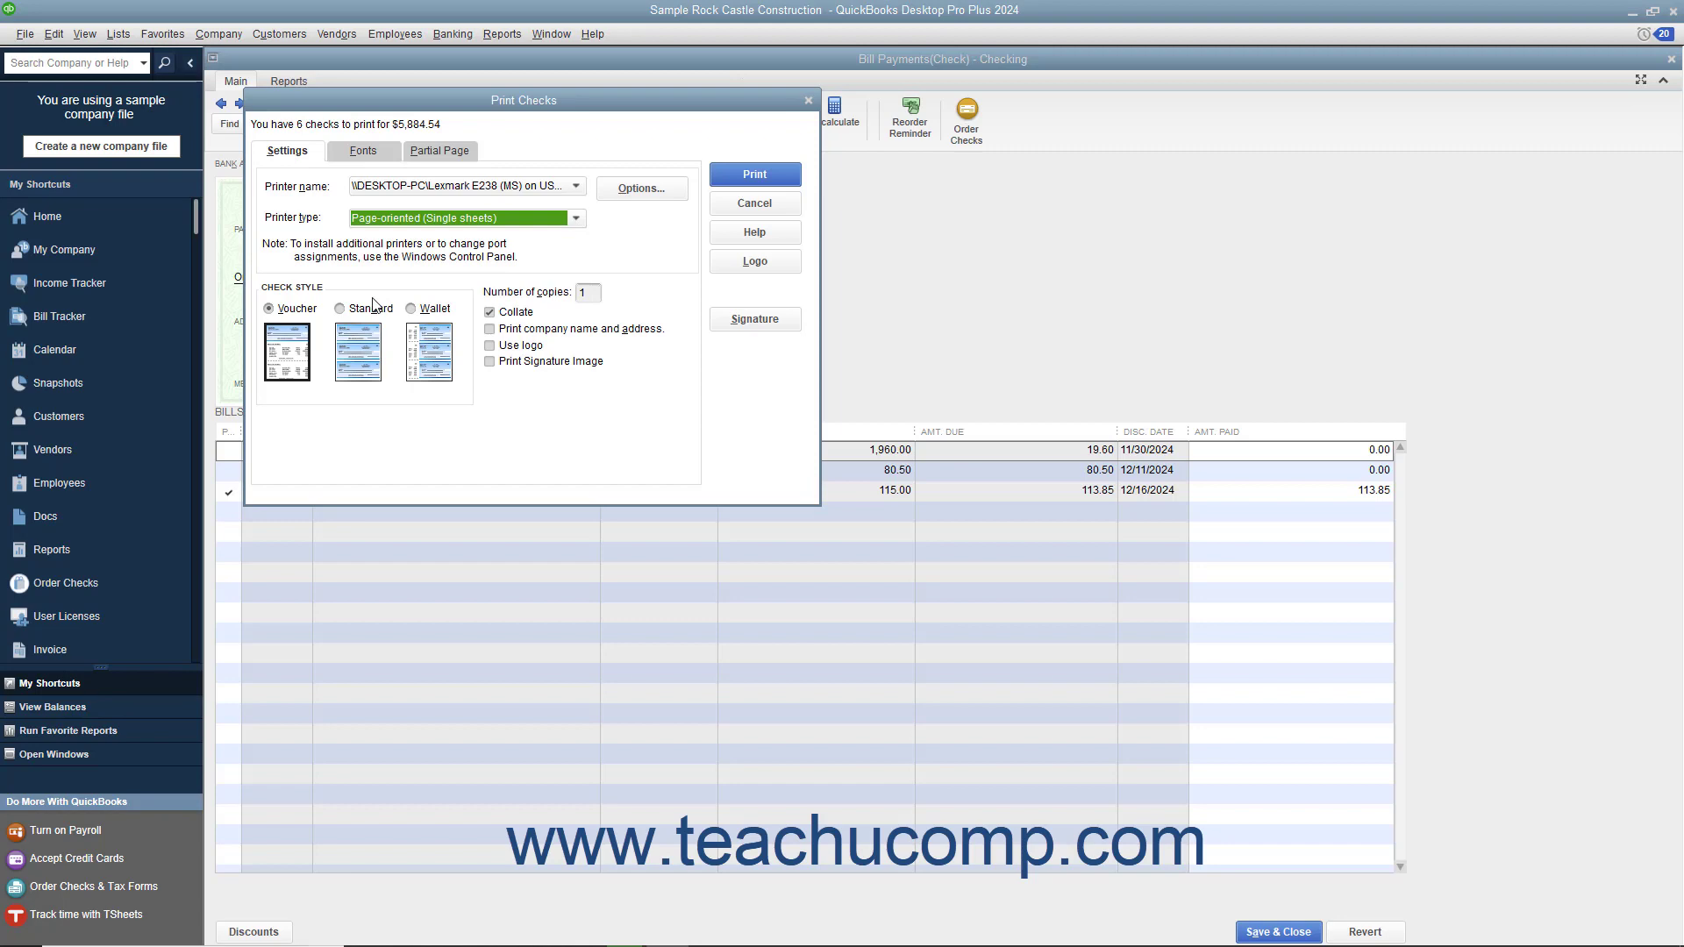
# Step: Set the check style to Voucher after trying Standard and Wallet, then go to Number of copies
pyautogui.click(290, 308)
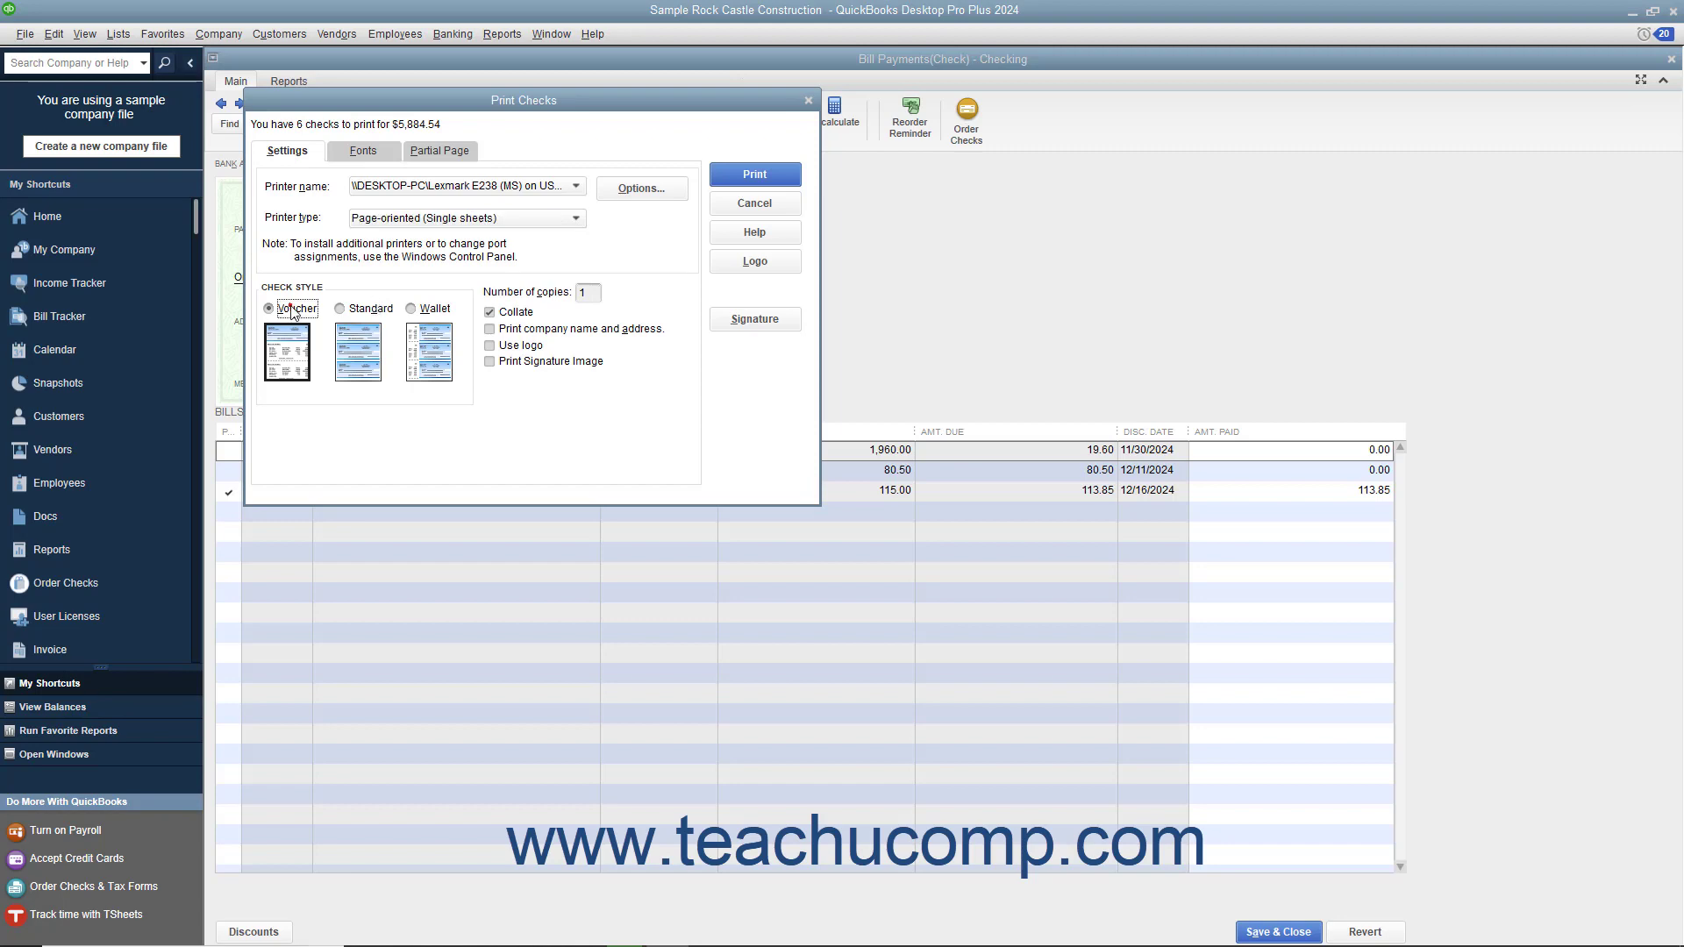
pyautogui.click(342, 309)
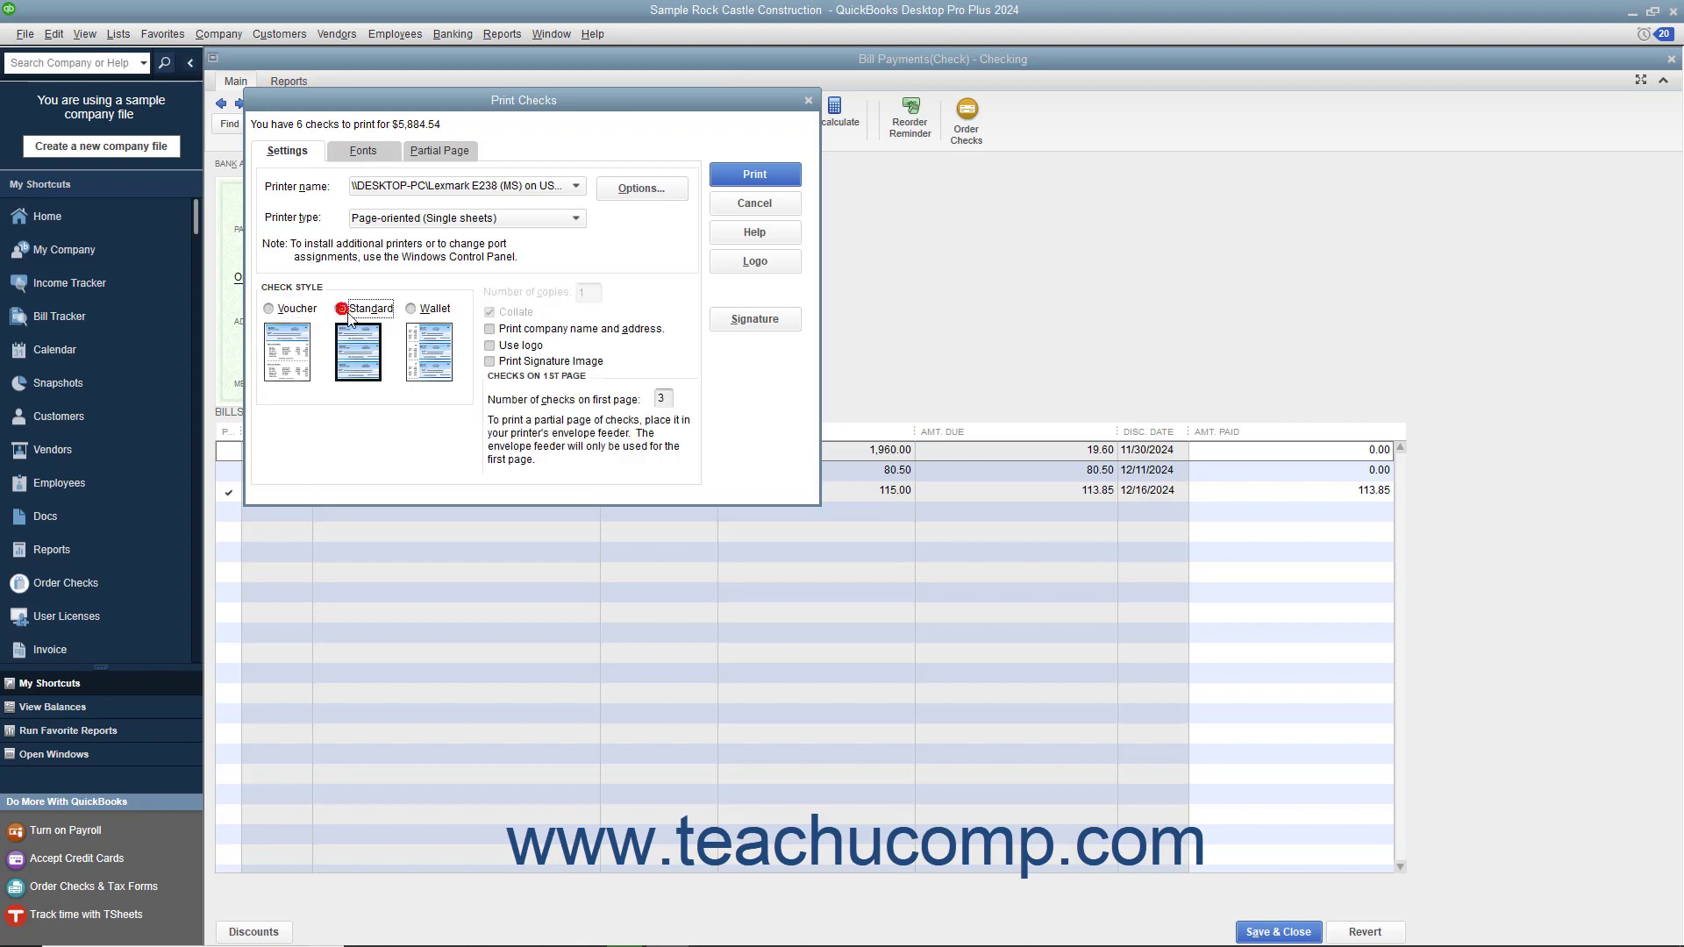
pyautogui.click(410, 311)
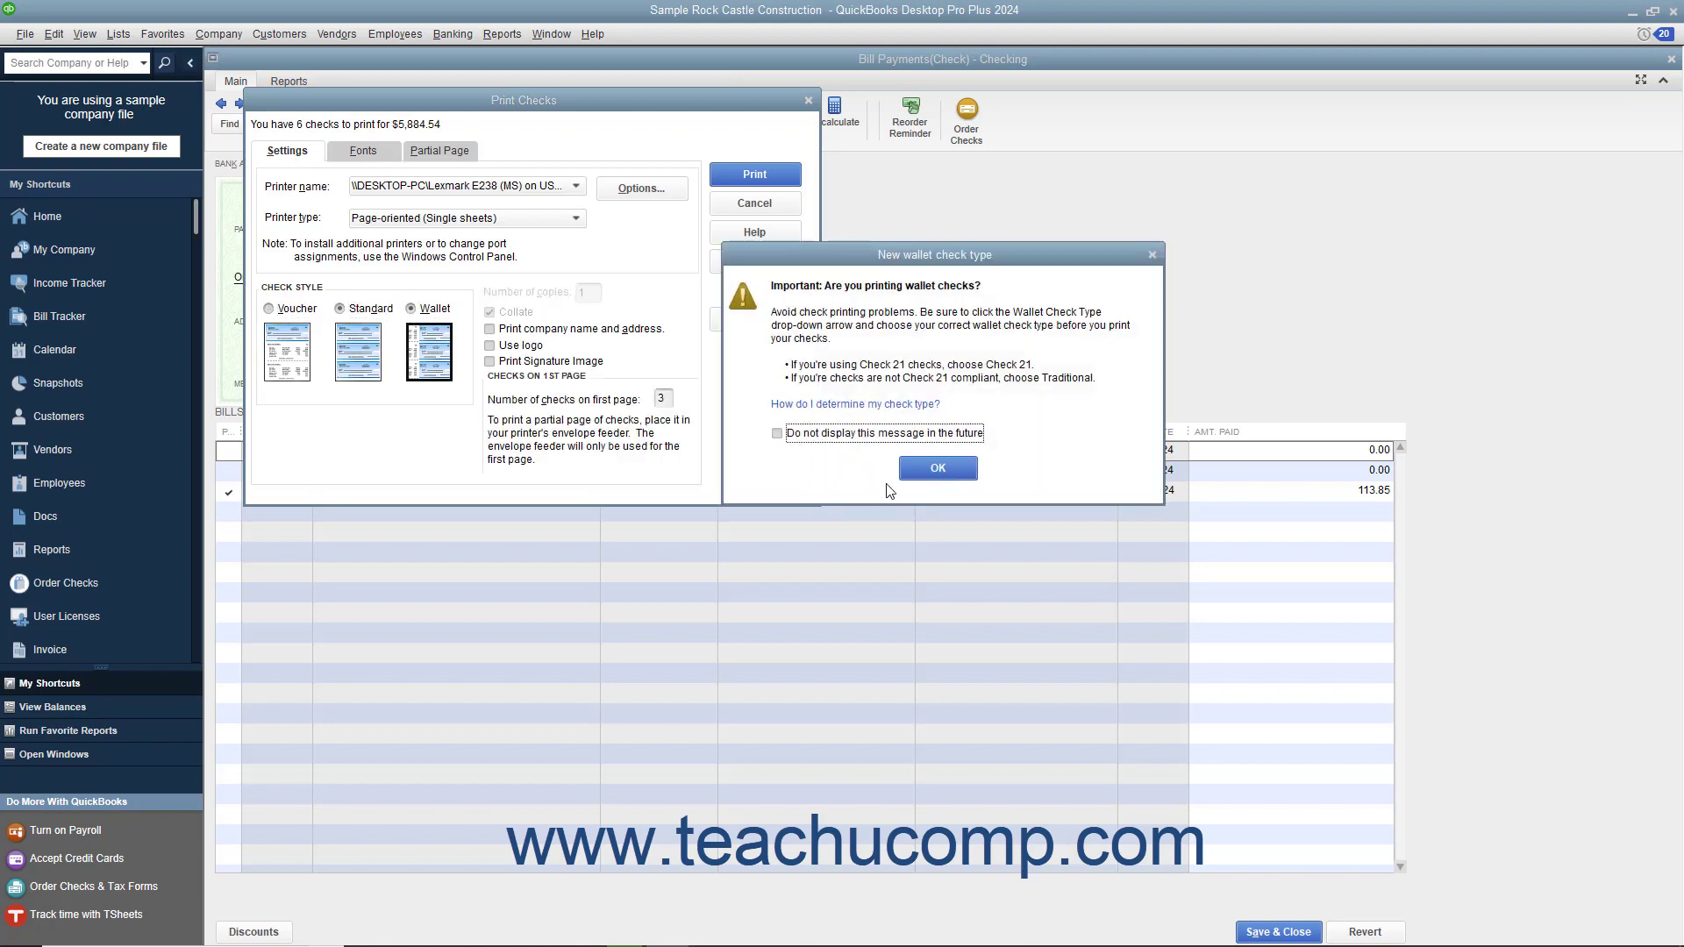
pyautogui.click(937, 467)
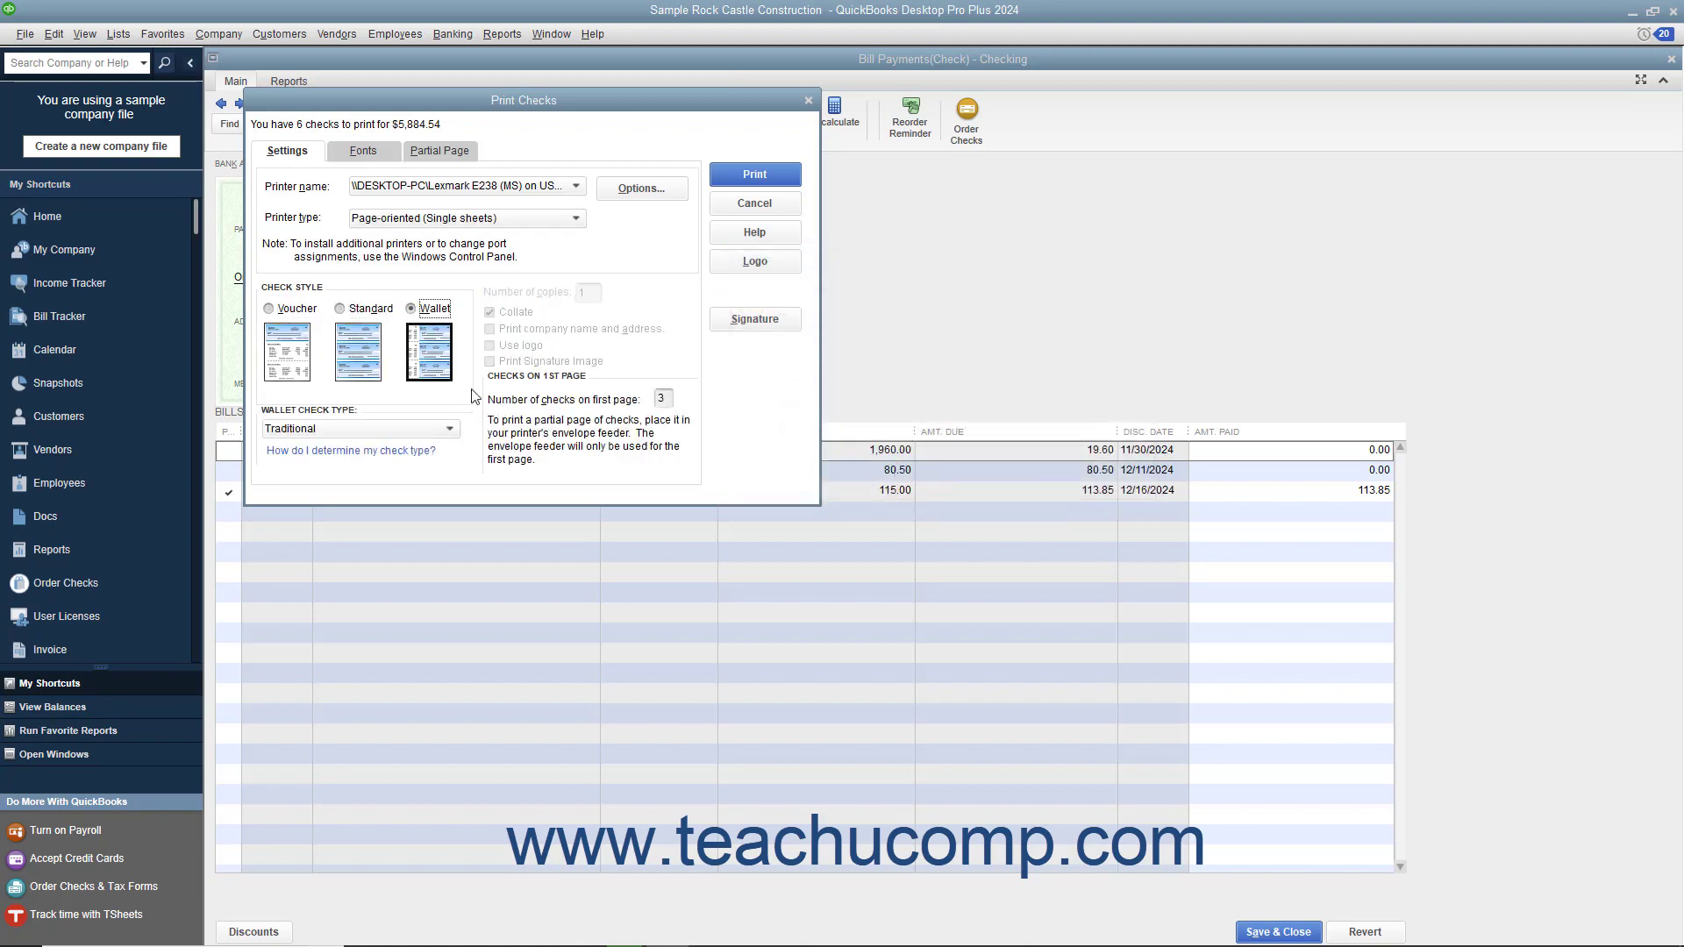
pyautogui.click(295, 309)
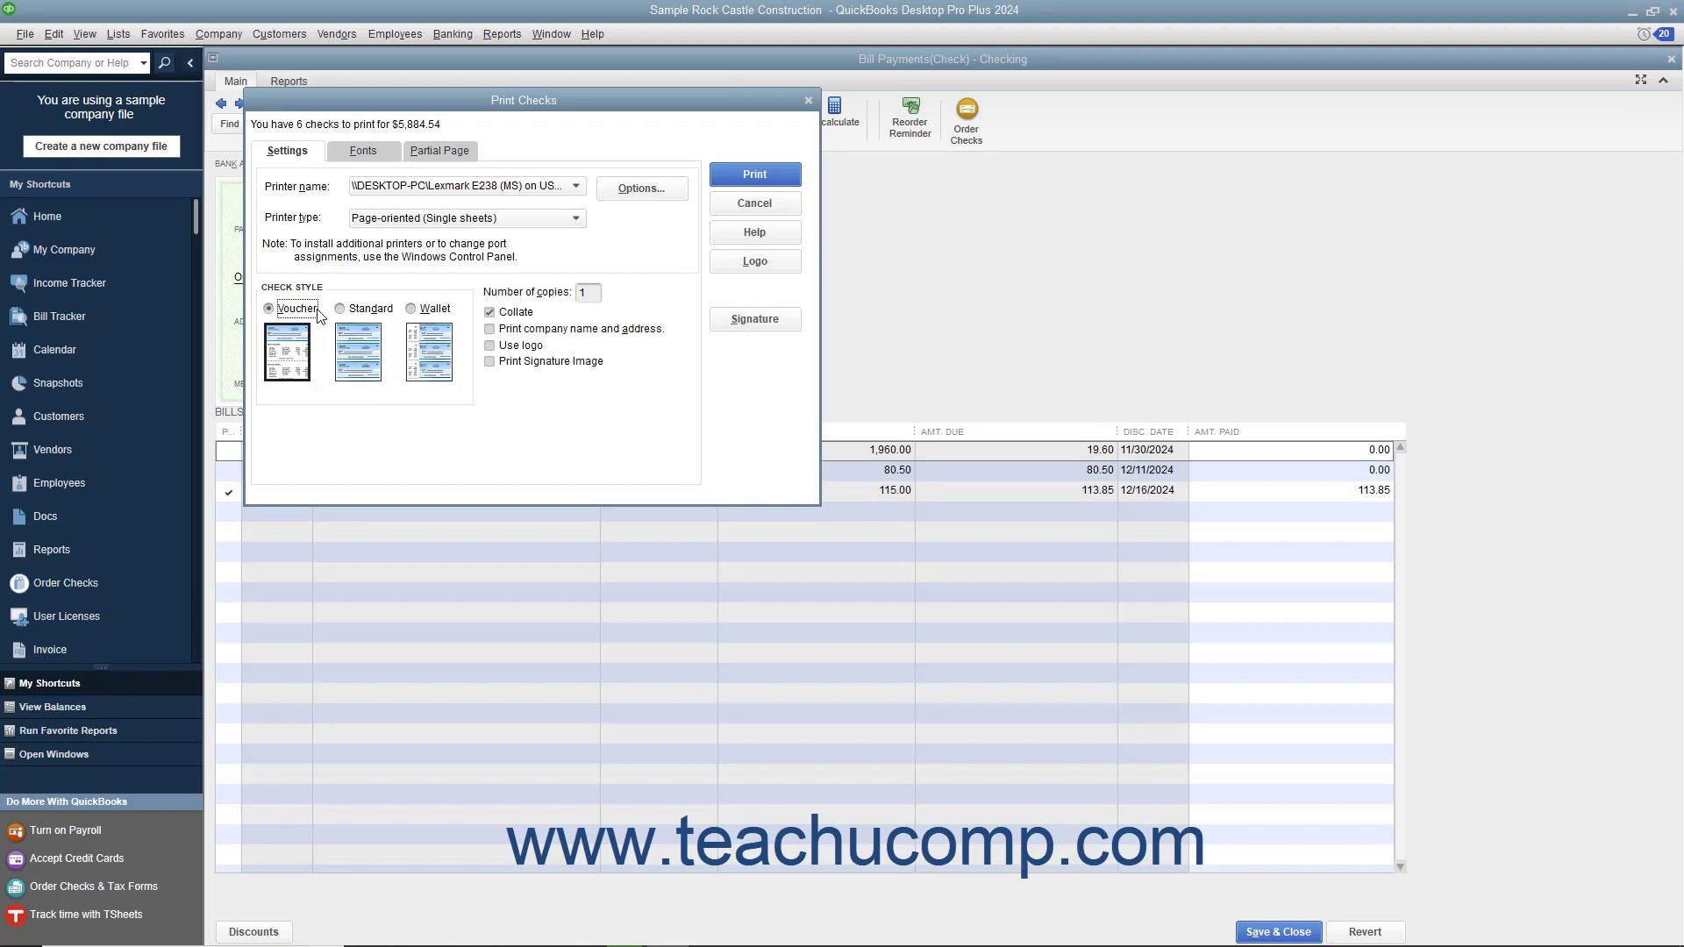
pyautogui.click(589, 293)
# Step: Turn on Use logo and load RCC Logo.png from Pictures, accepting the copy into company files
pyautogui.click(501, 347)
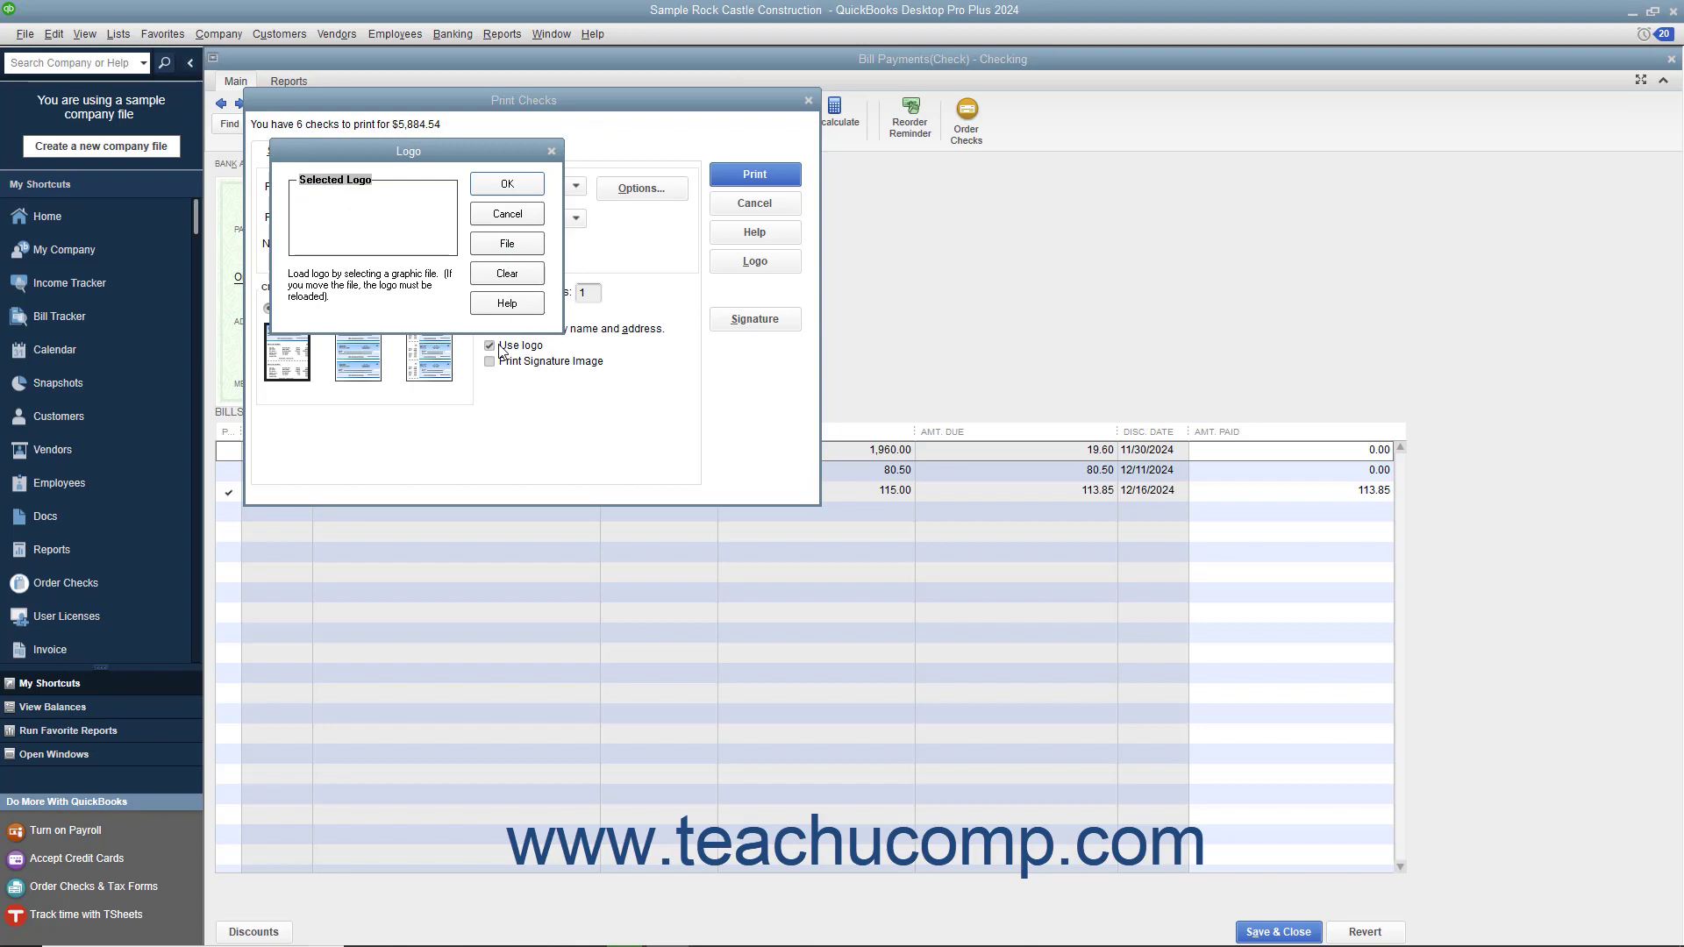
pyautogui.click(518, 251)
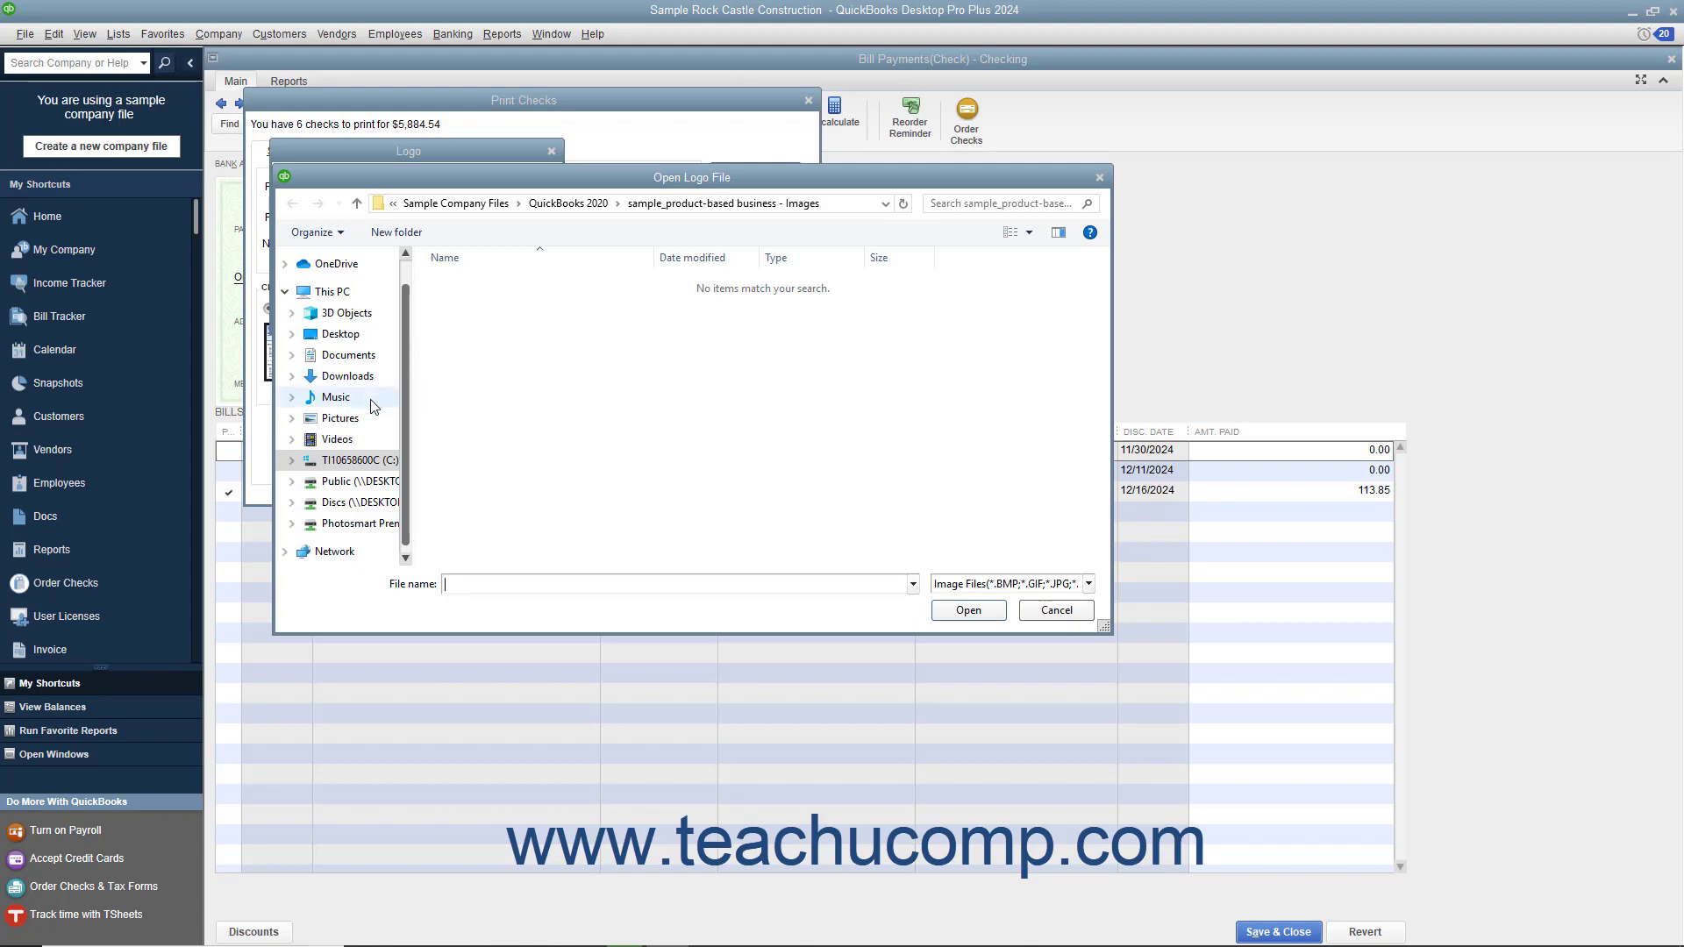
pyautogui.click(346, 417)
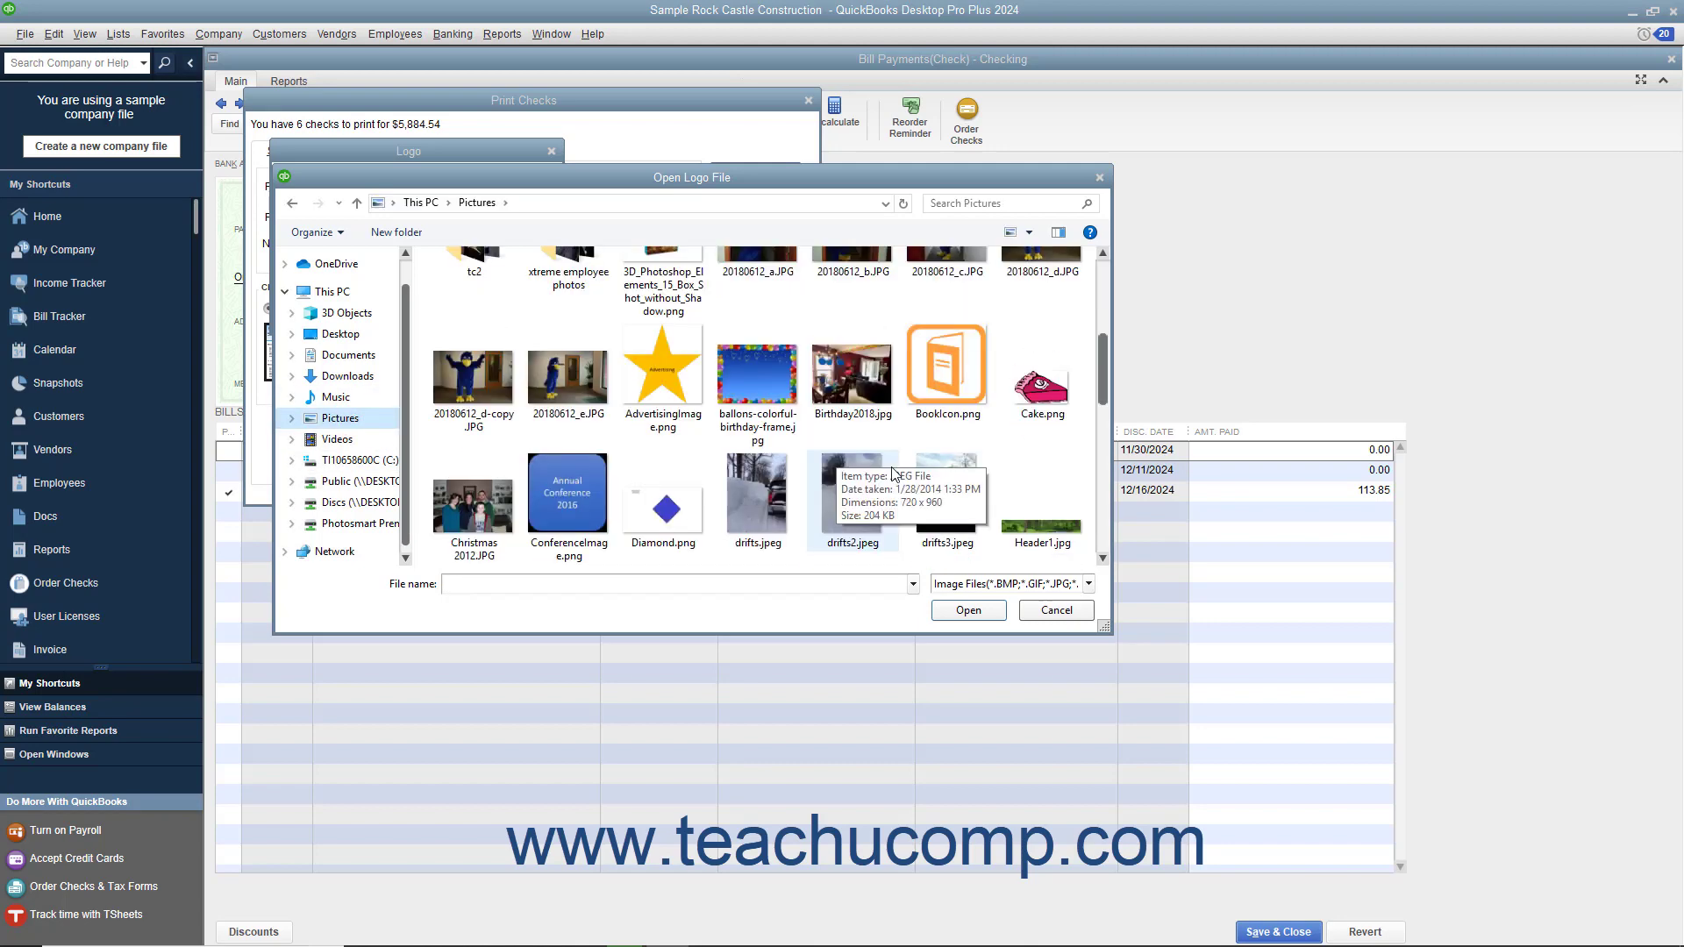
pyautogui.scroll(-5, 501, 429)
pyautogui.click(491, 423)
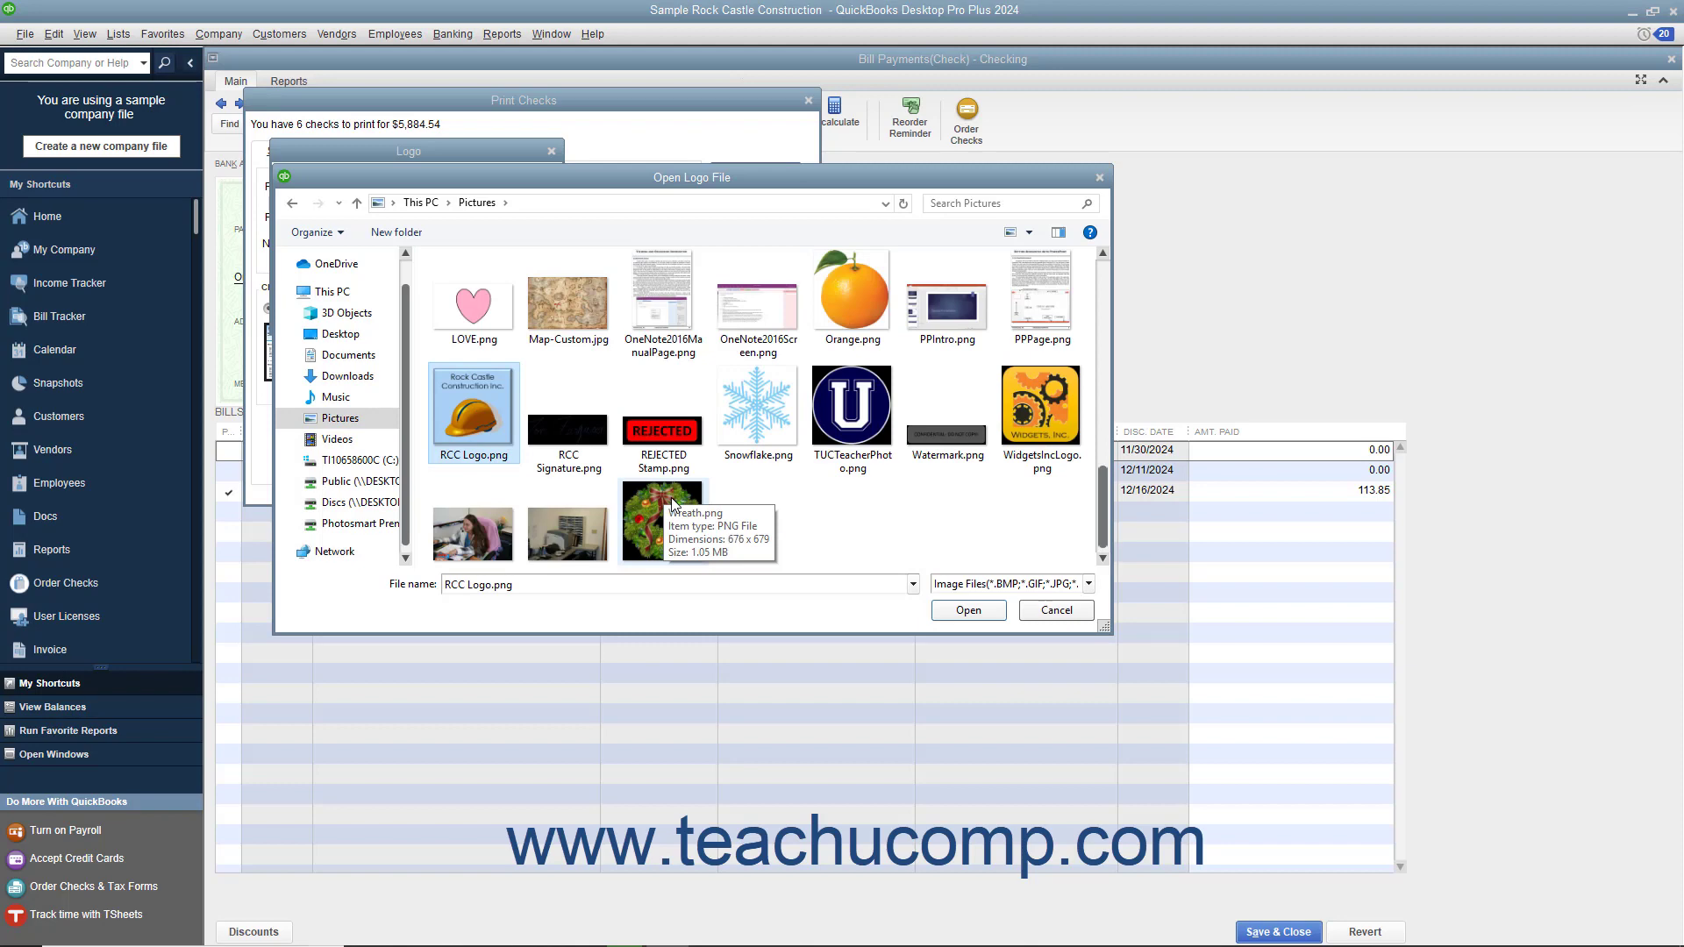
pyautogui.click(947, 608)
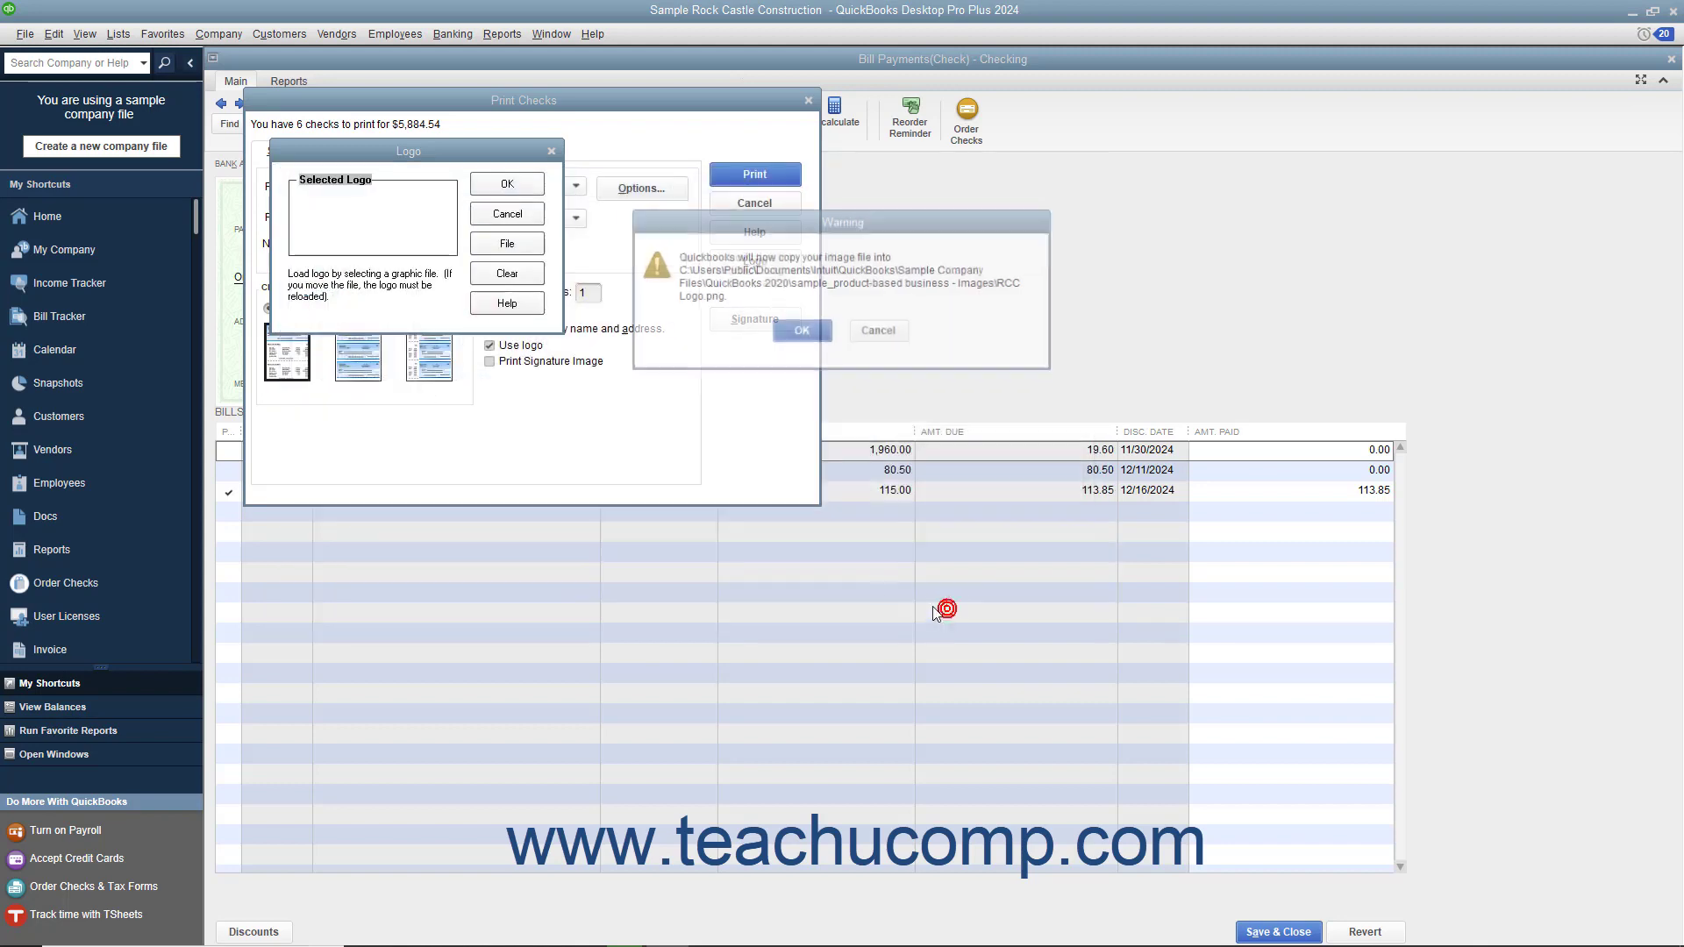
pyautogui.click(808, 334)
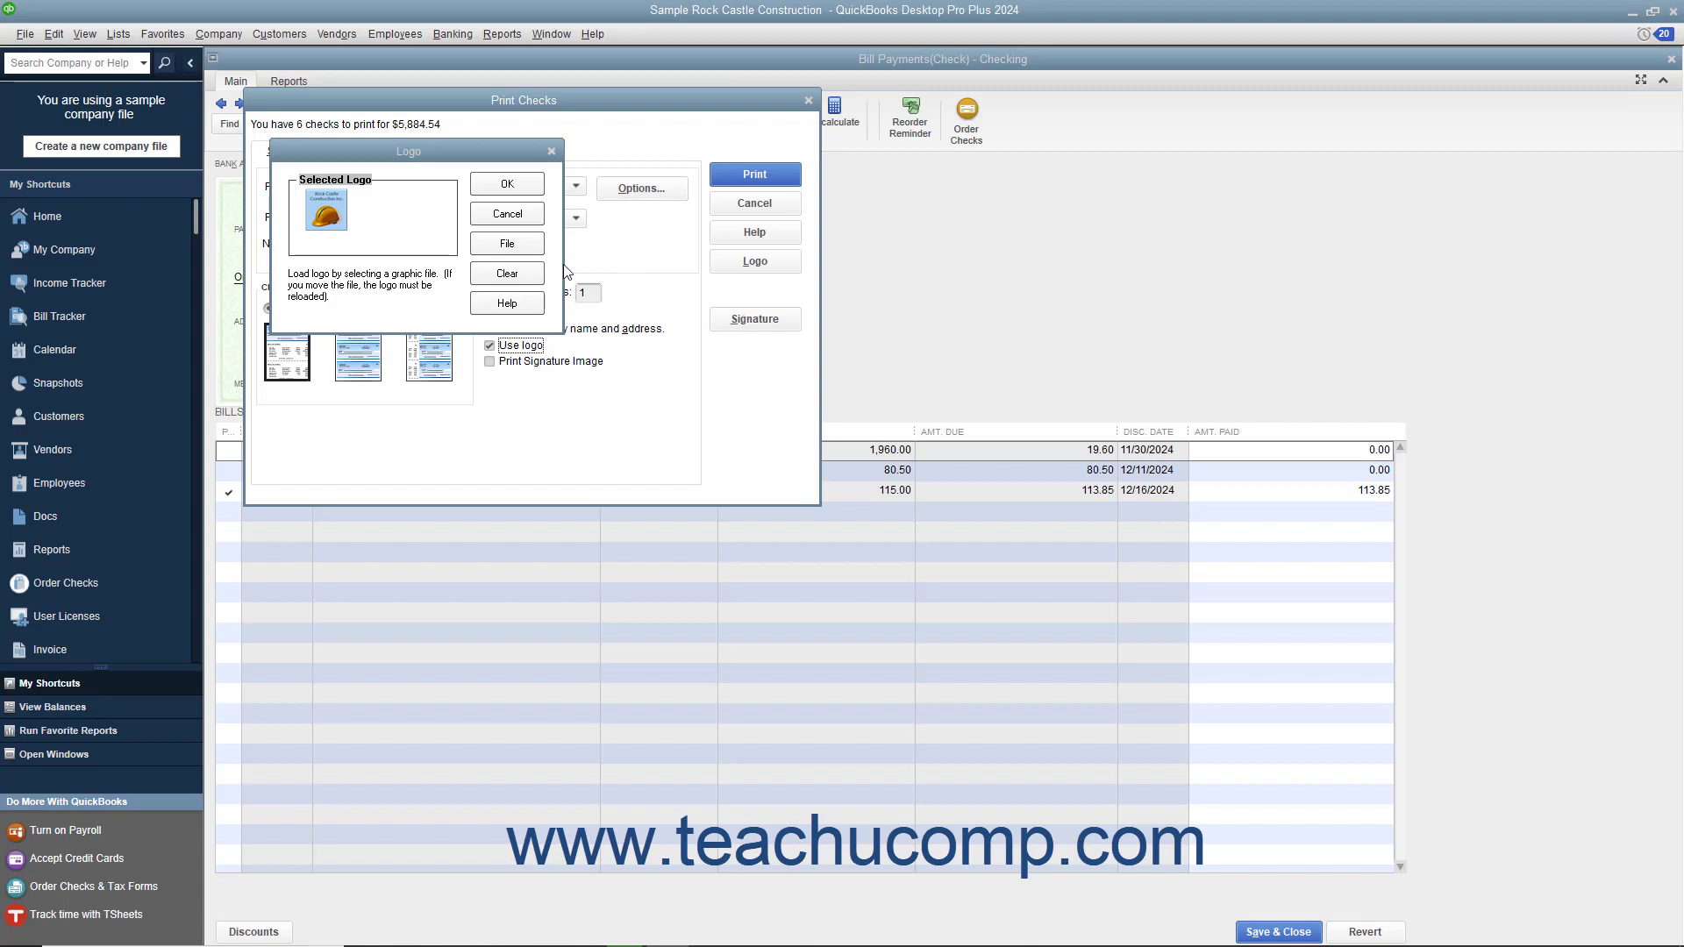
# Step: Reselect RCC Logo.png as the logo file and confirm the Logo dialog
pyautogui.click(509, 243)
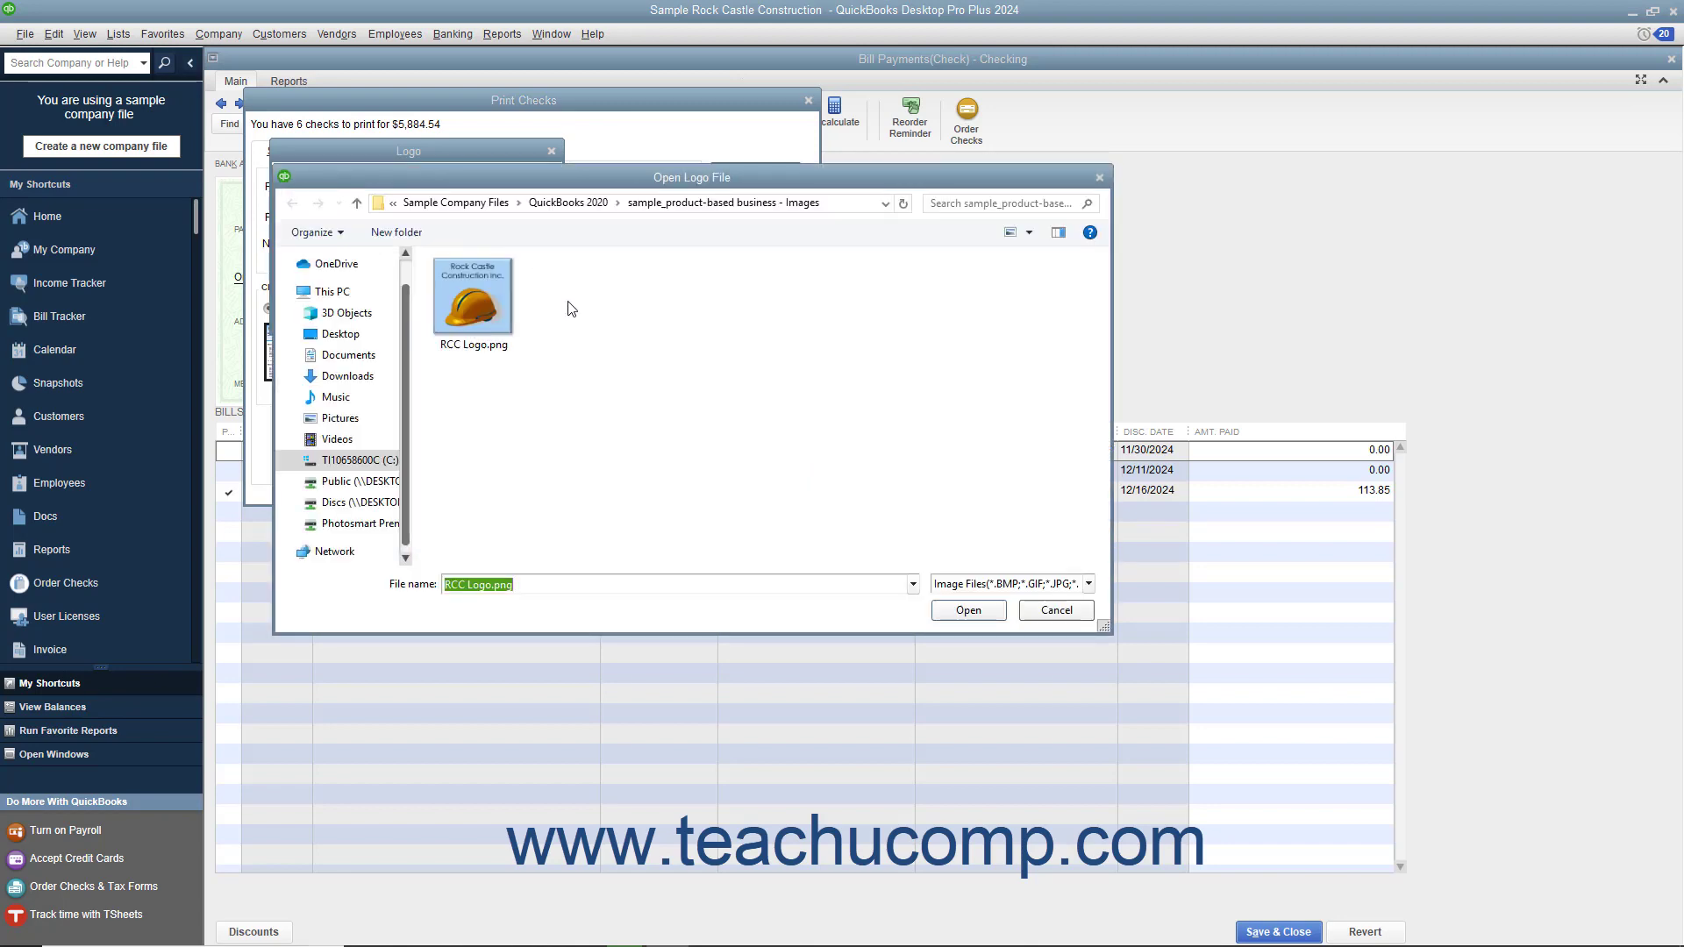
pyautogui.click(480, 281)
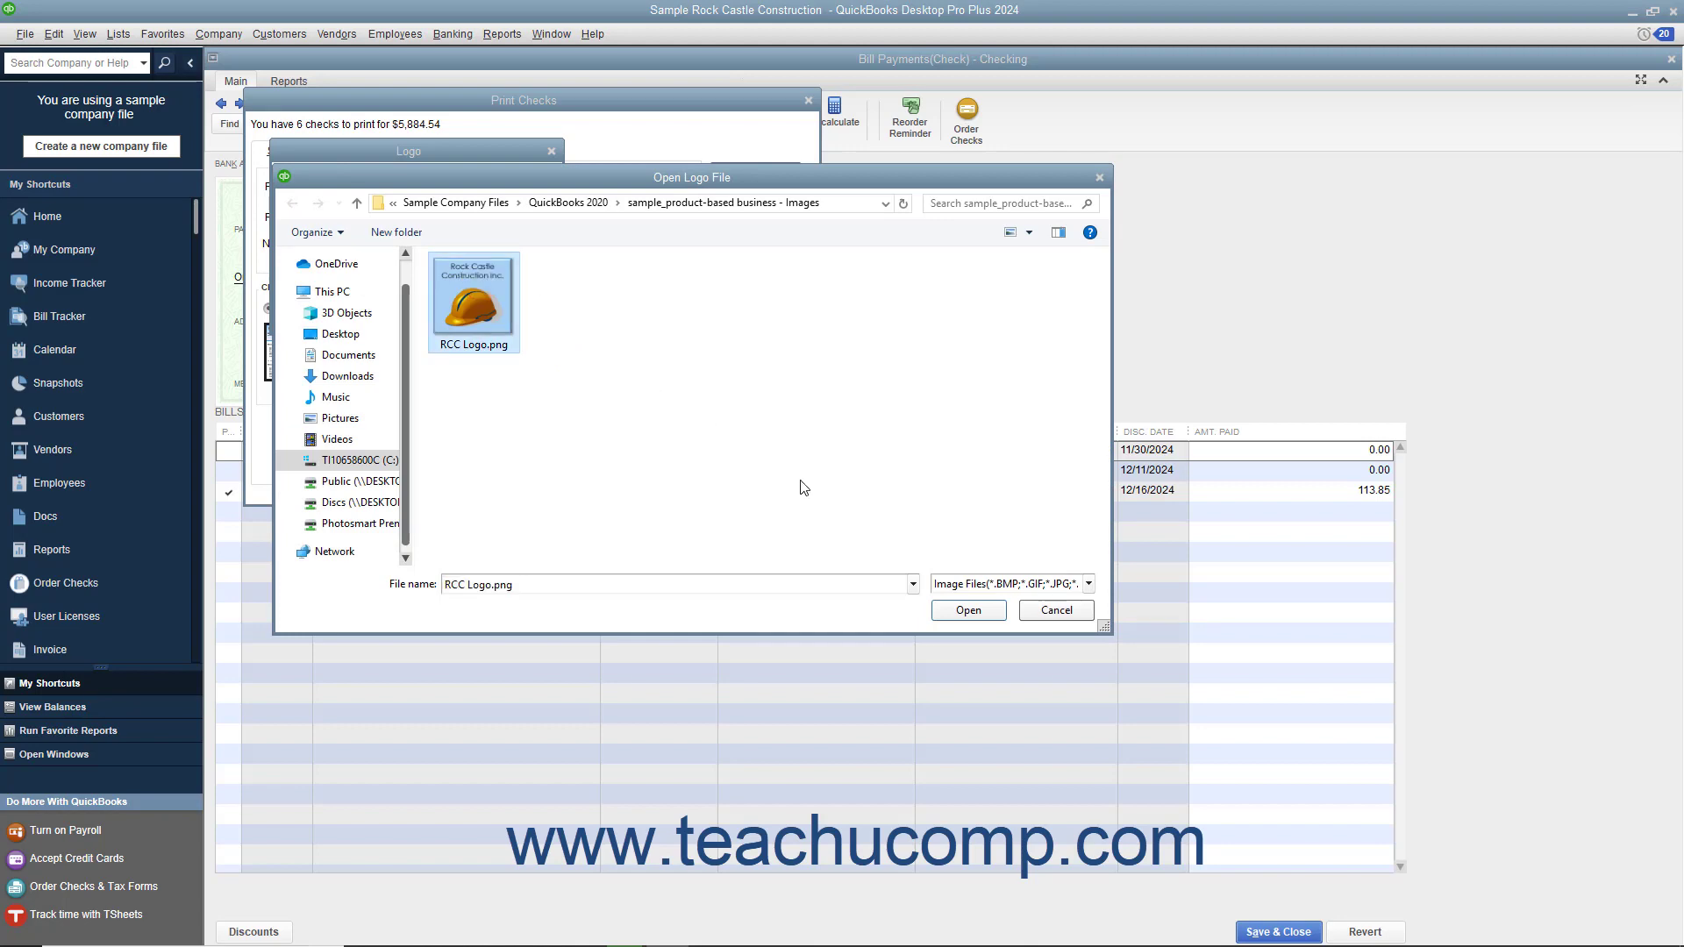
pyautogui.click(955, 612)
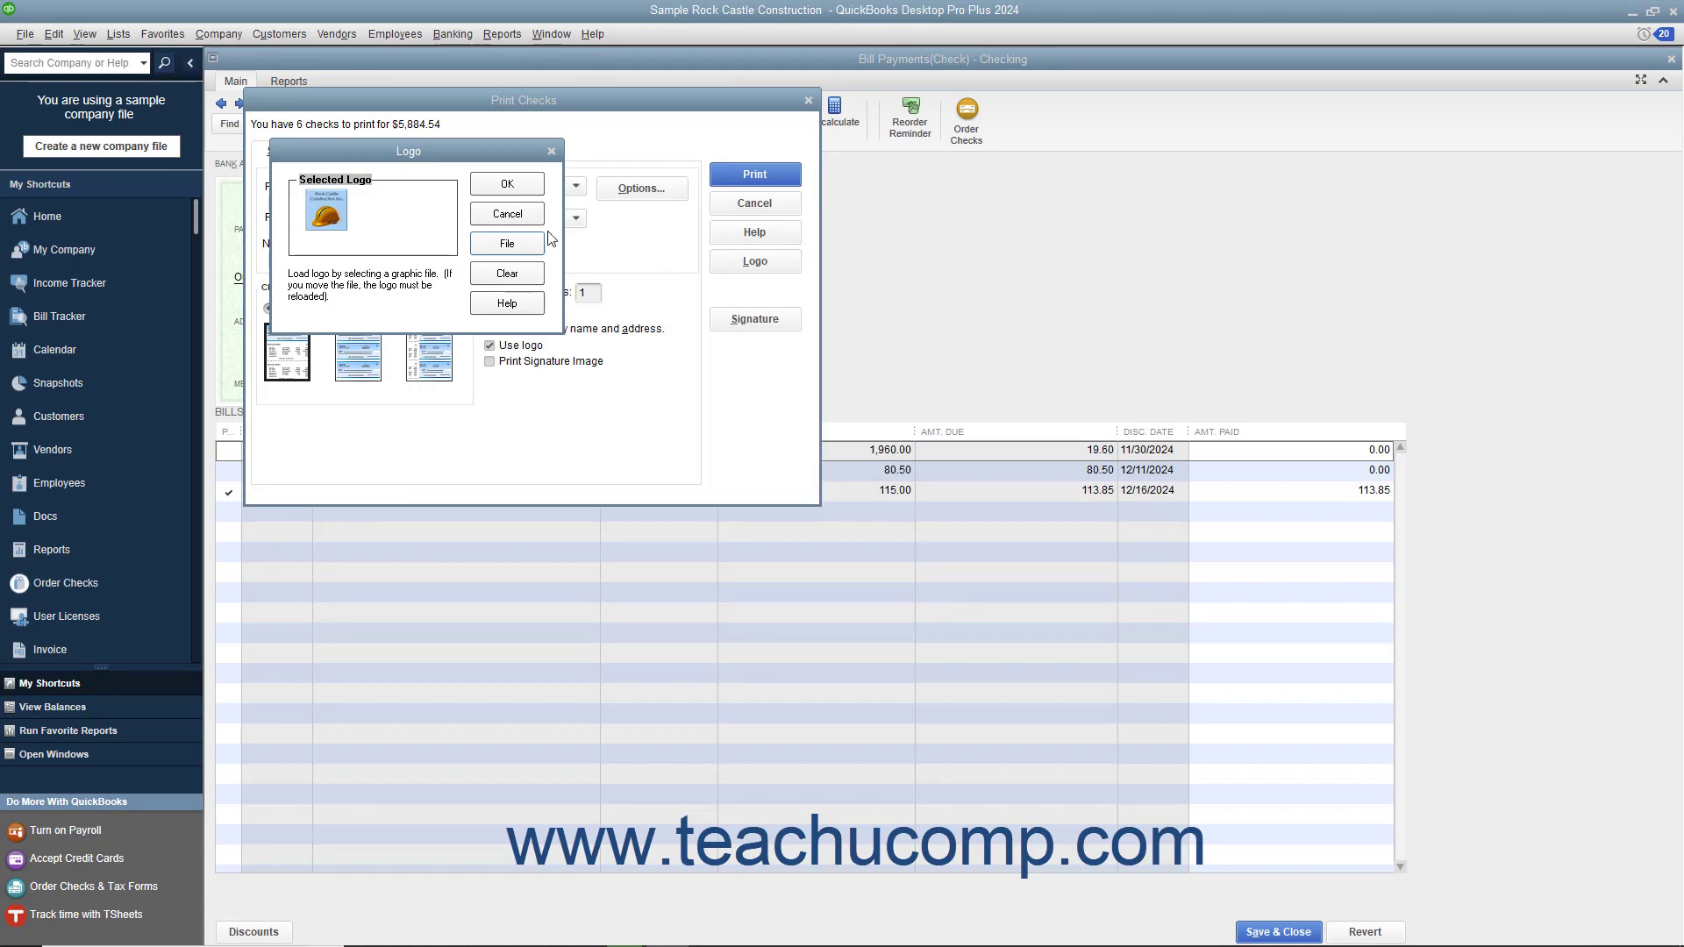
pyautogui.click(508, 185)
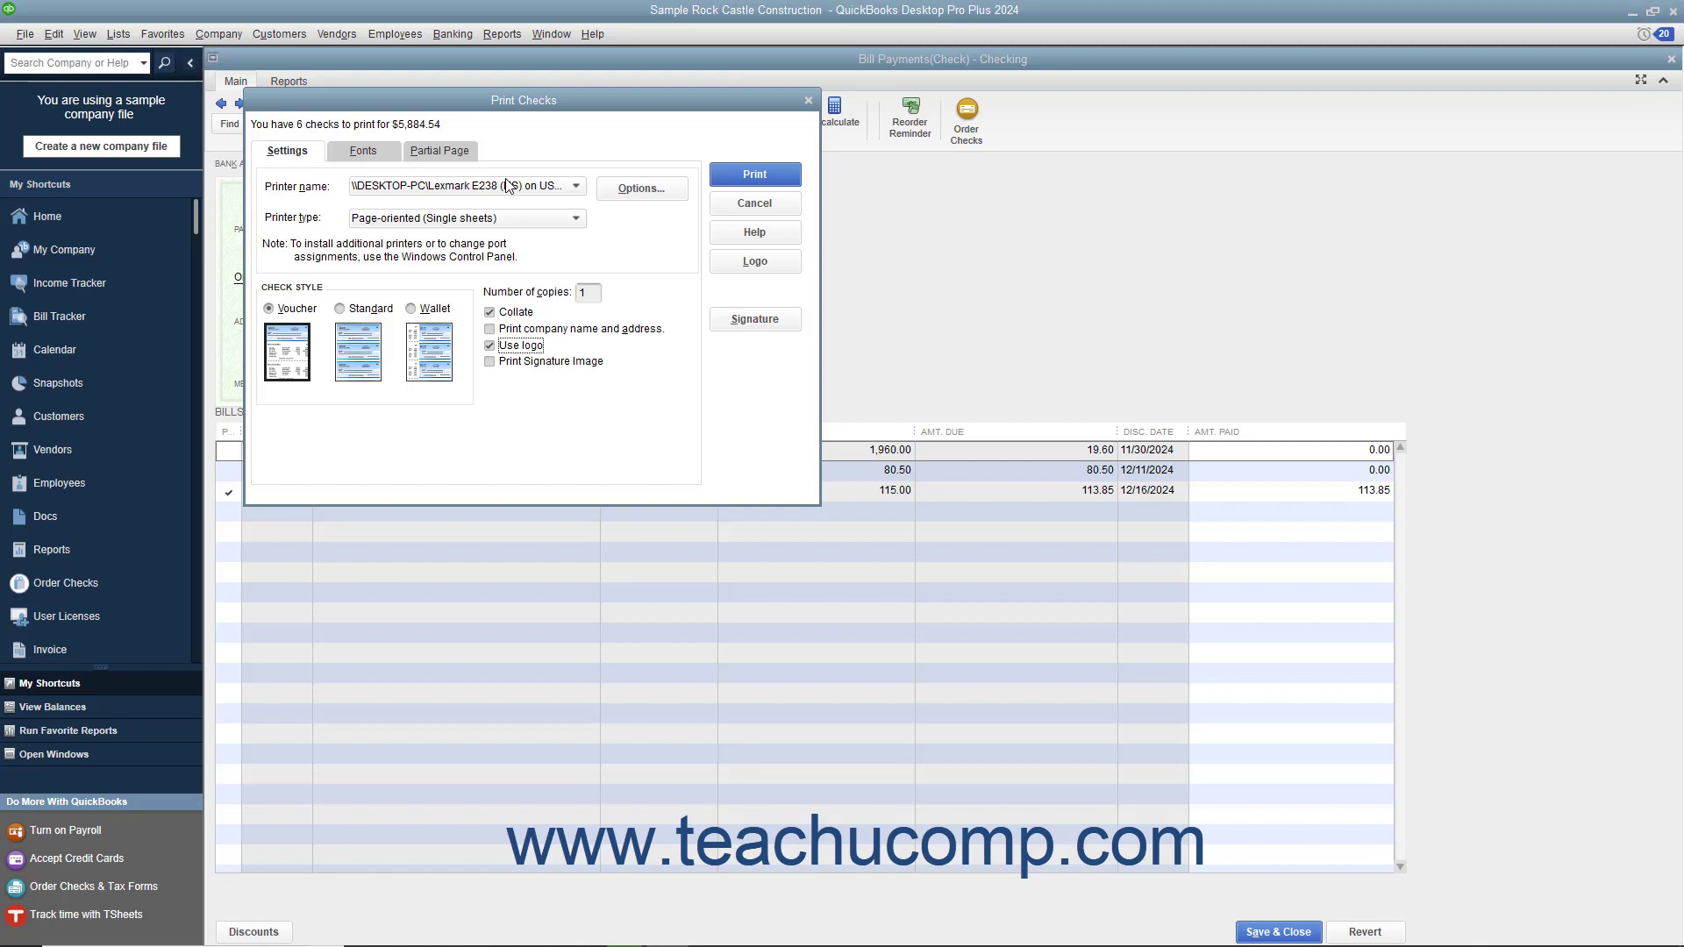
# Step: Turn on Print Signature Image and load RCC Signature.png from Pictures as the signature
pyautogui.click(490, 362)
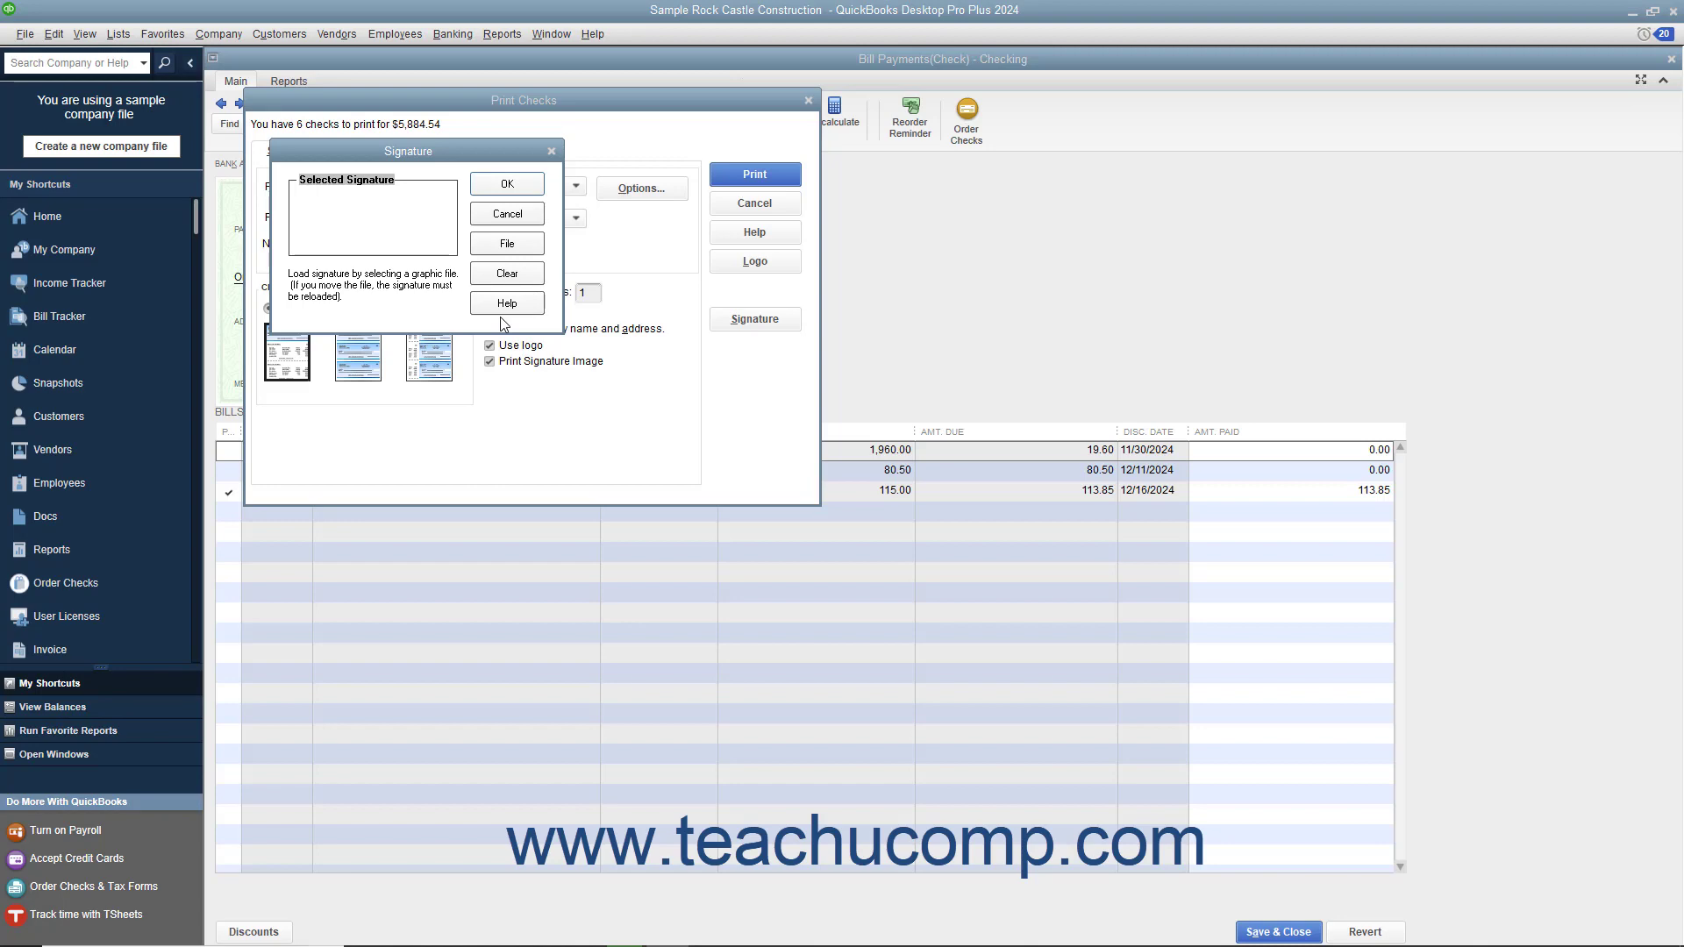
pyautogui.click(523, 245)
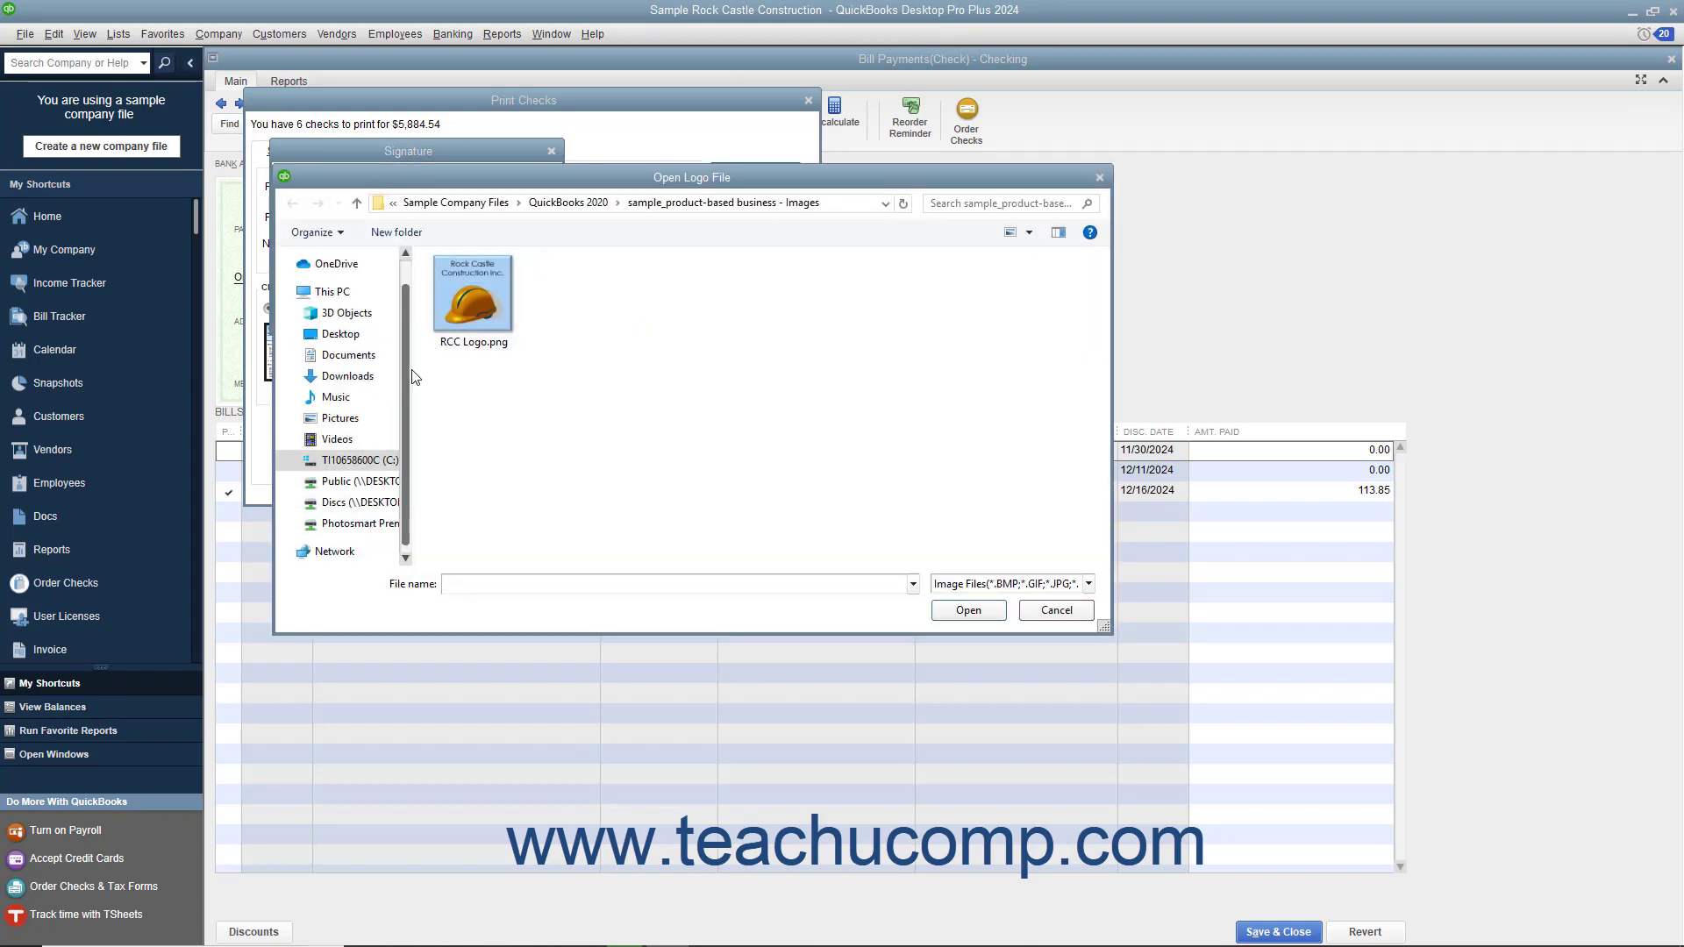
pyautogui.click(349, 419)
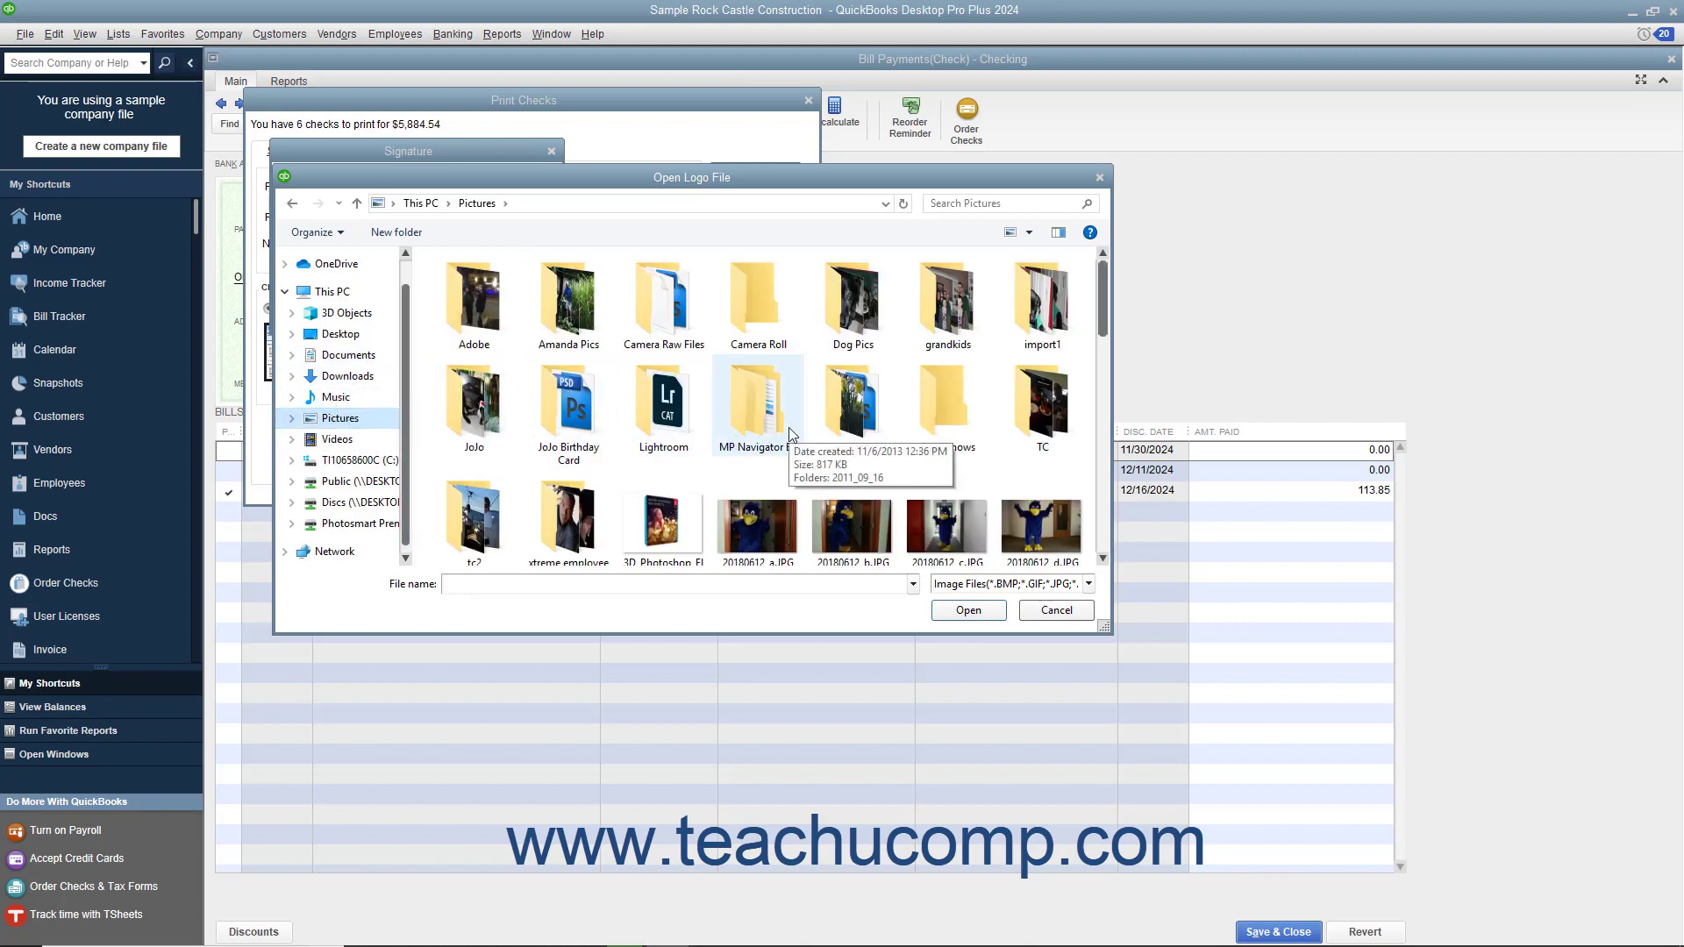
pyautogui.scroll(-10, 790, 432)
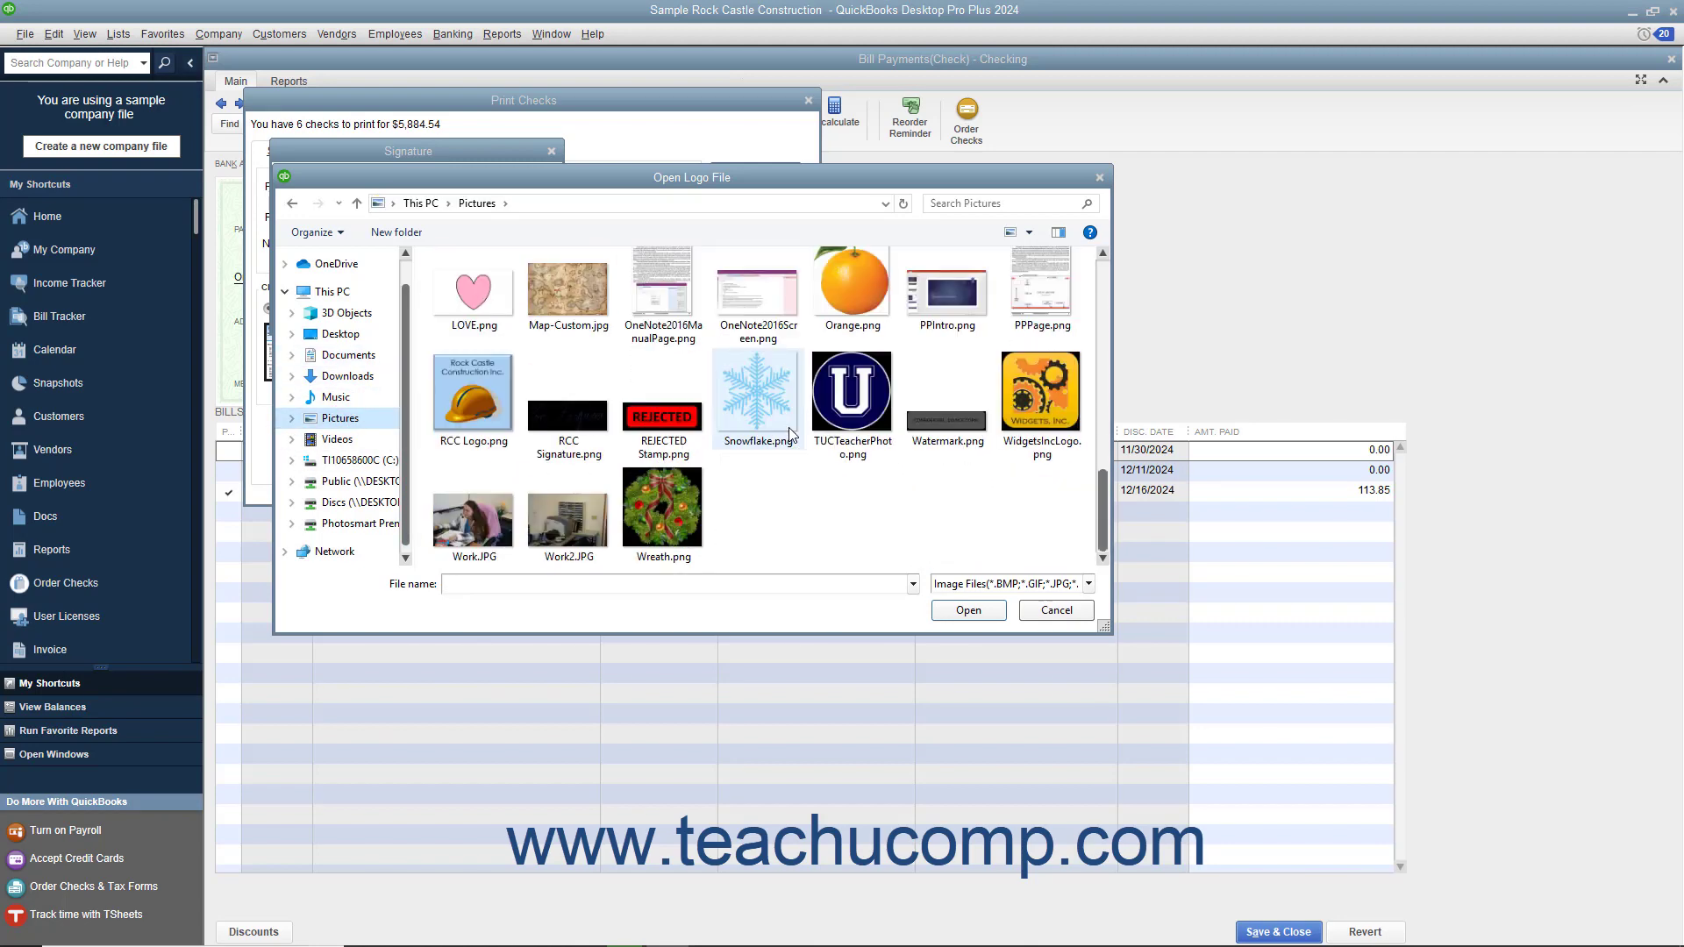
pyautogui.click(568, 412)
pyautogui.click(949, 613)
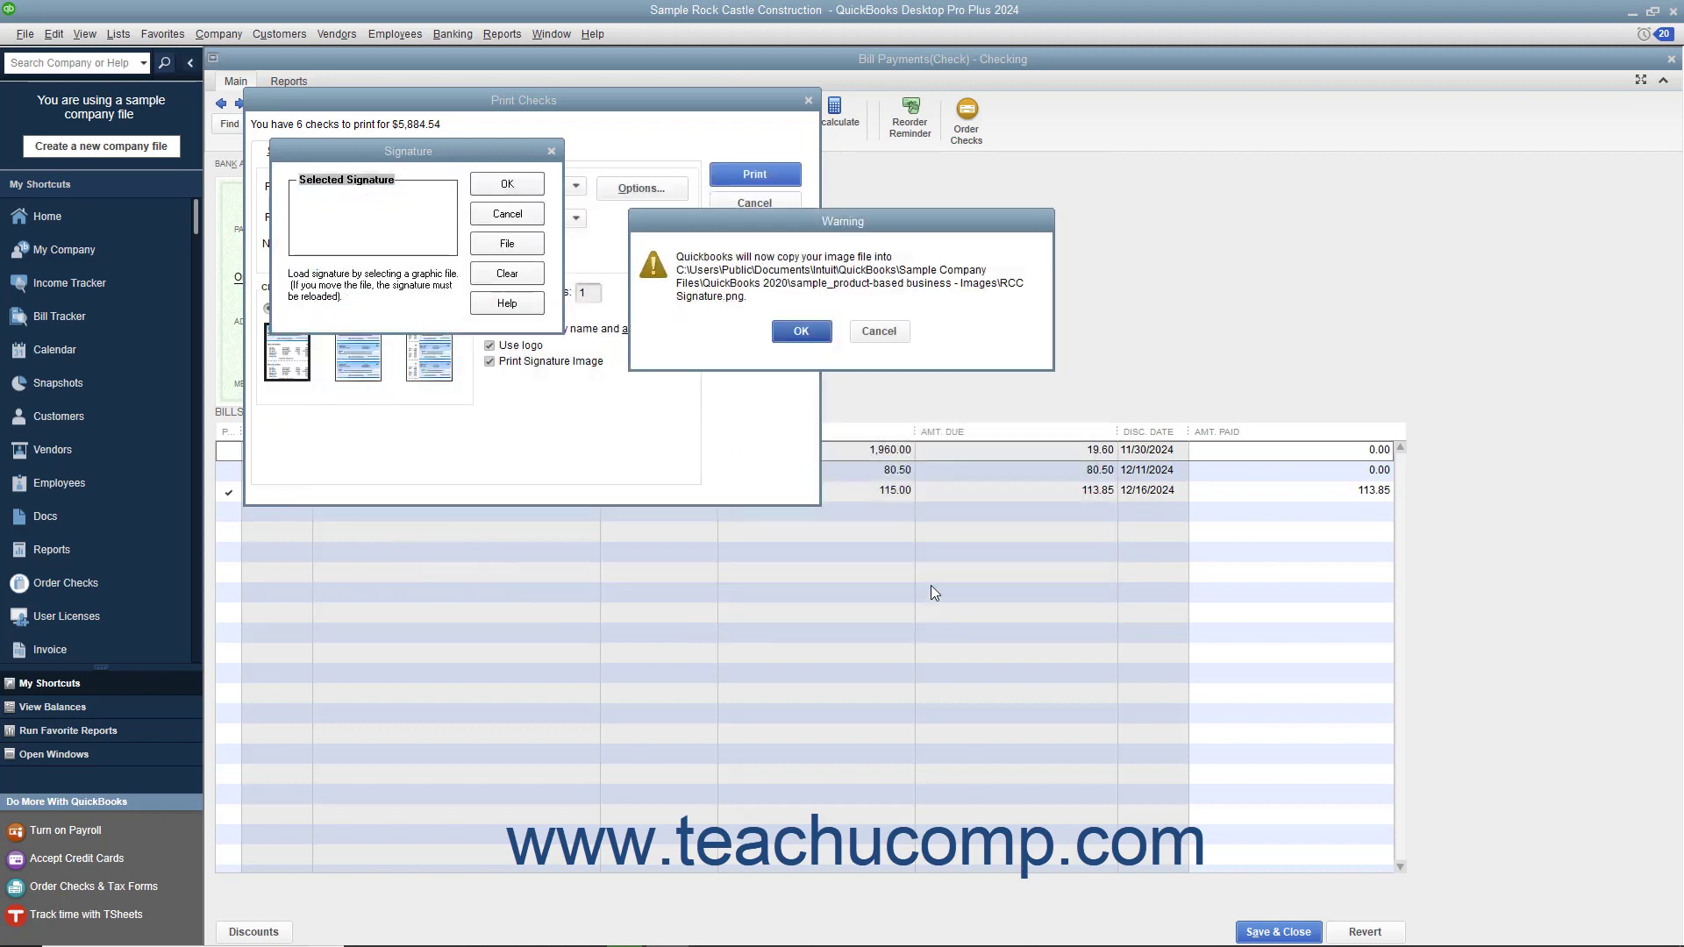
pyautogui.click(800, 333)
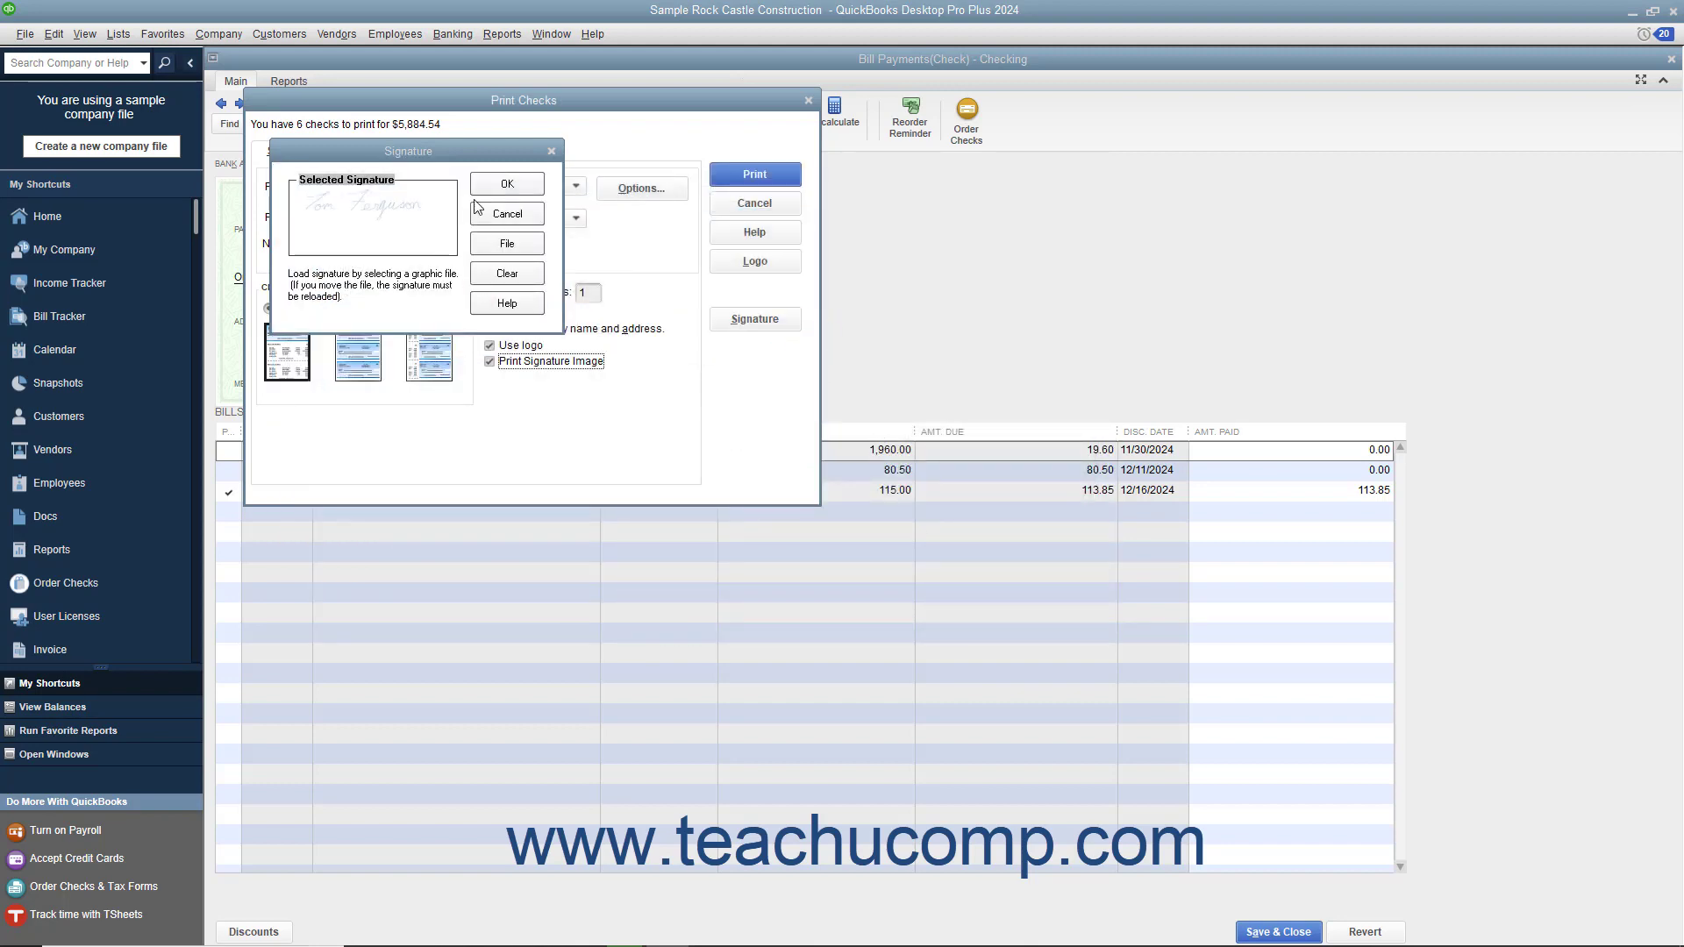
pyautogui.click(507, 184)
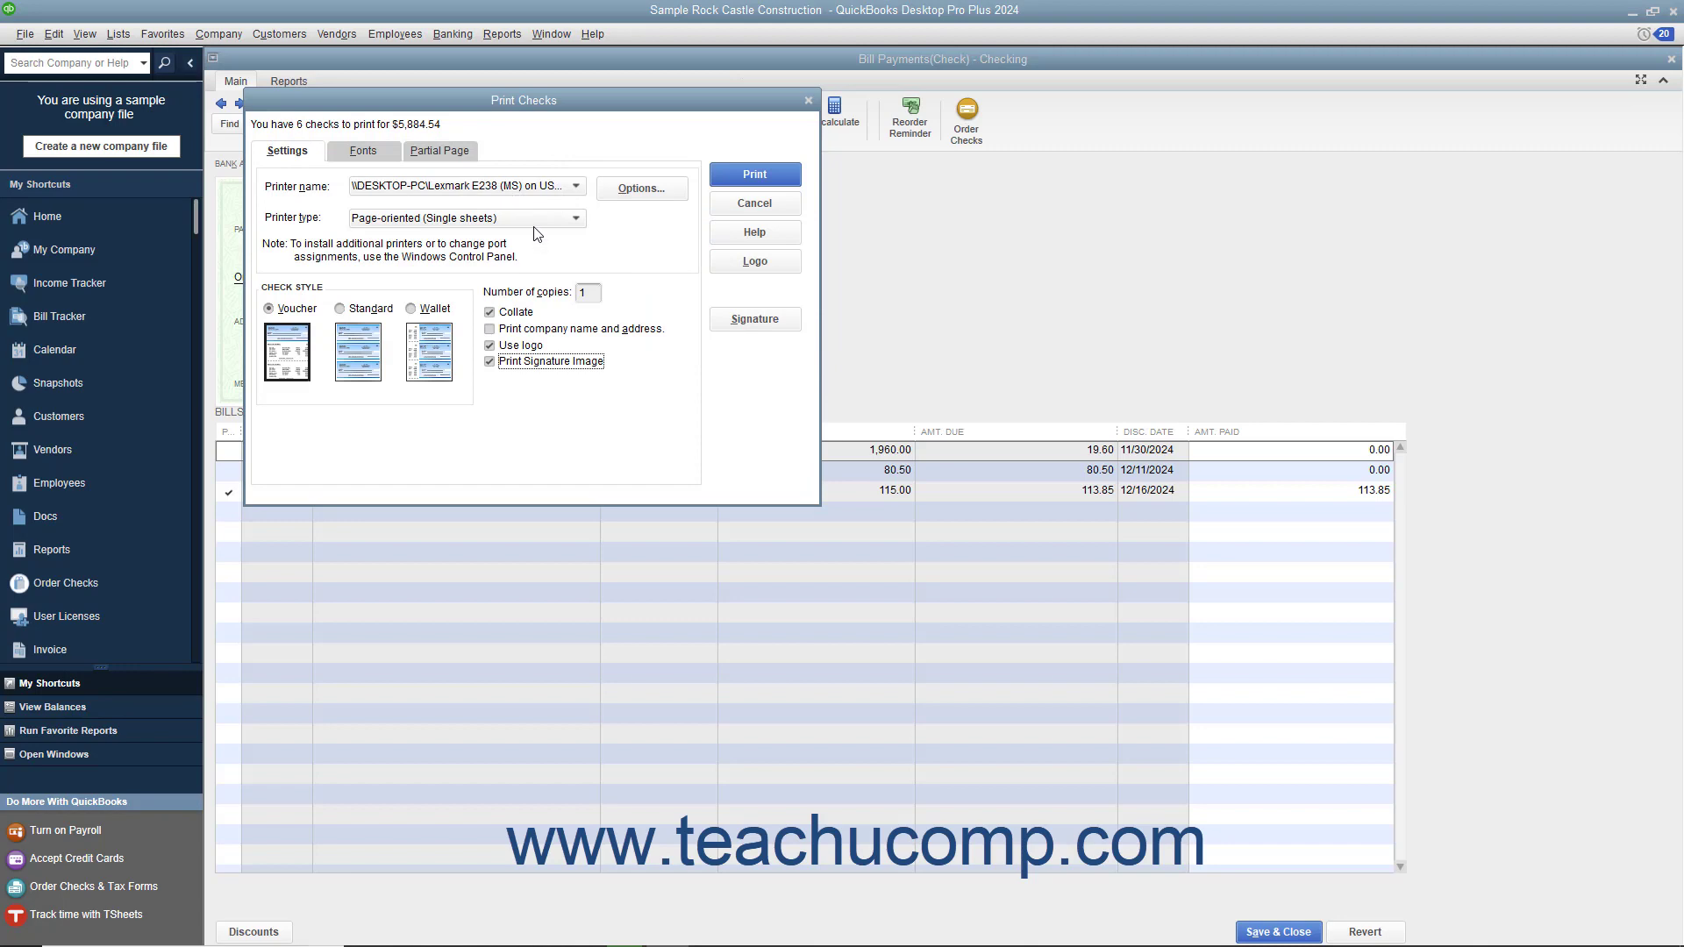
# Step: Review the Address Font and check Font on the Fonts tab, leaving both at Arial Narrow 10
pyautogui.click(384, 159)
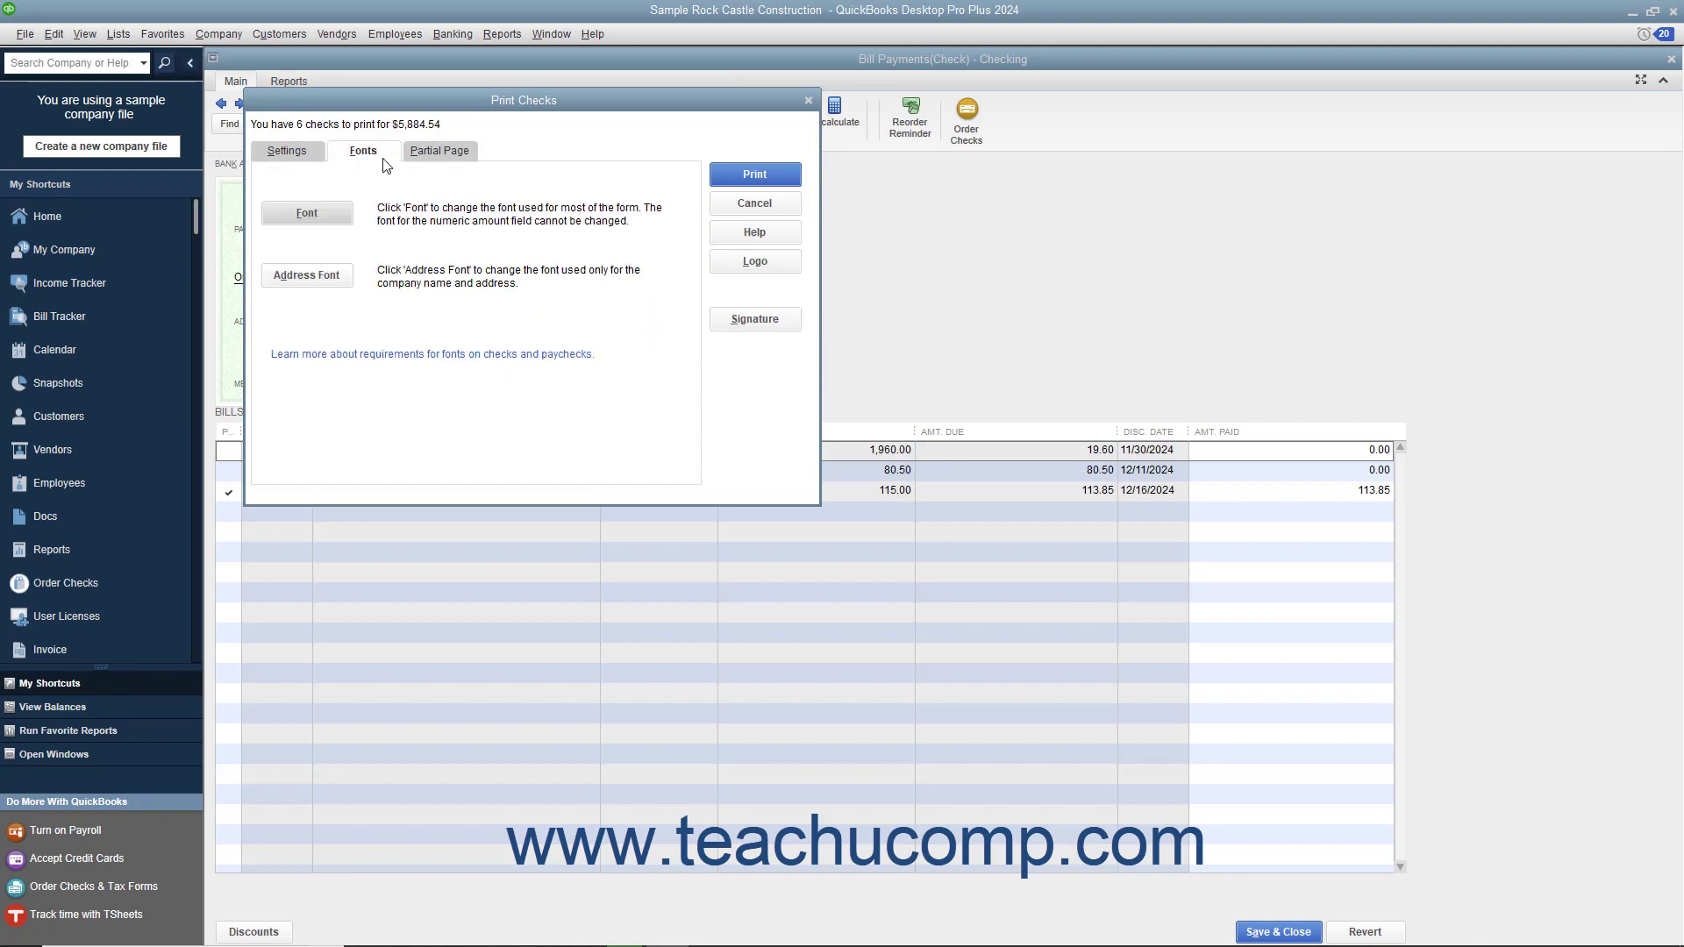
pyautogui.click(333, 274)
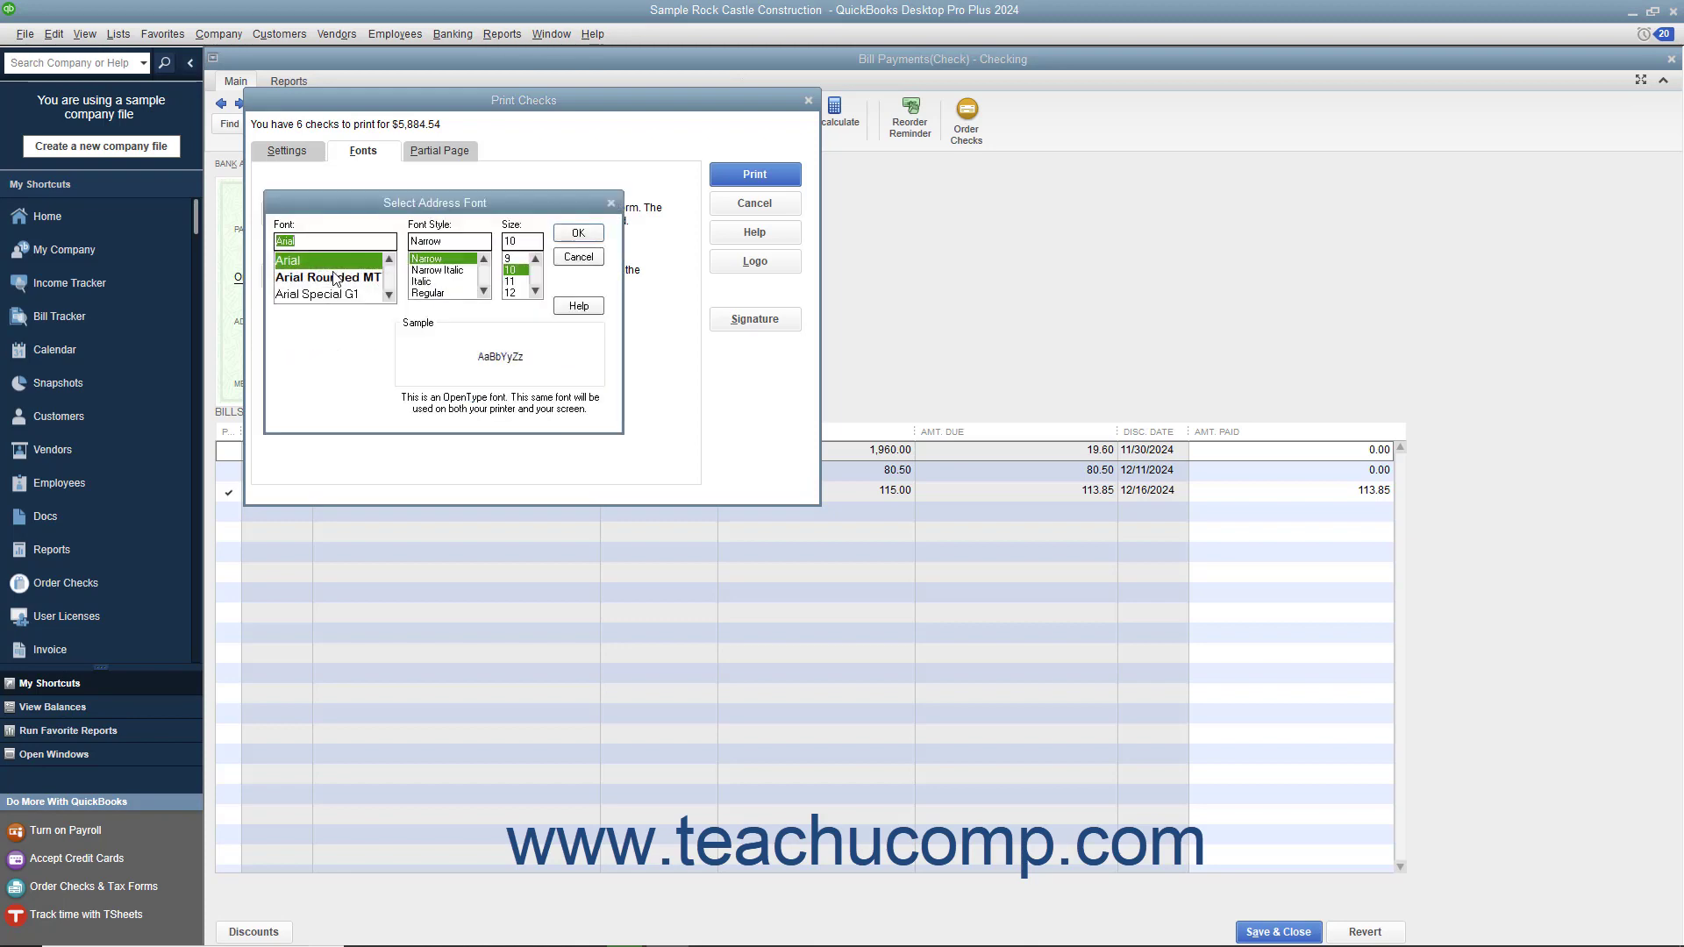
pyautogui.click(576, 257)
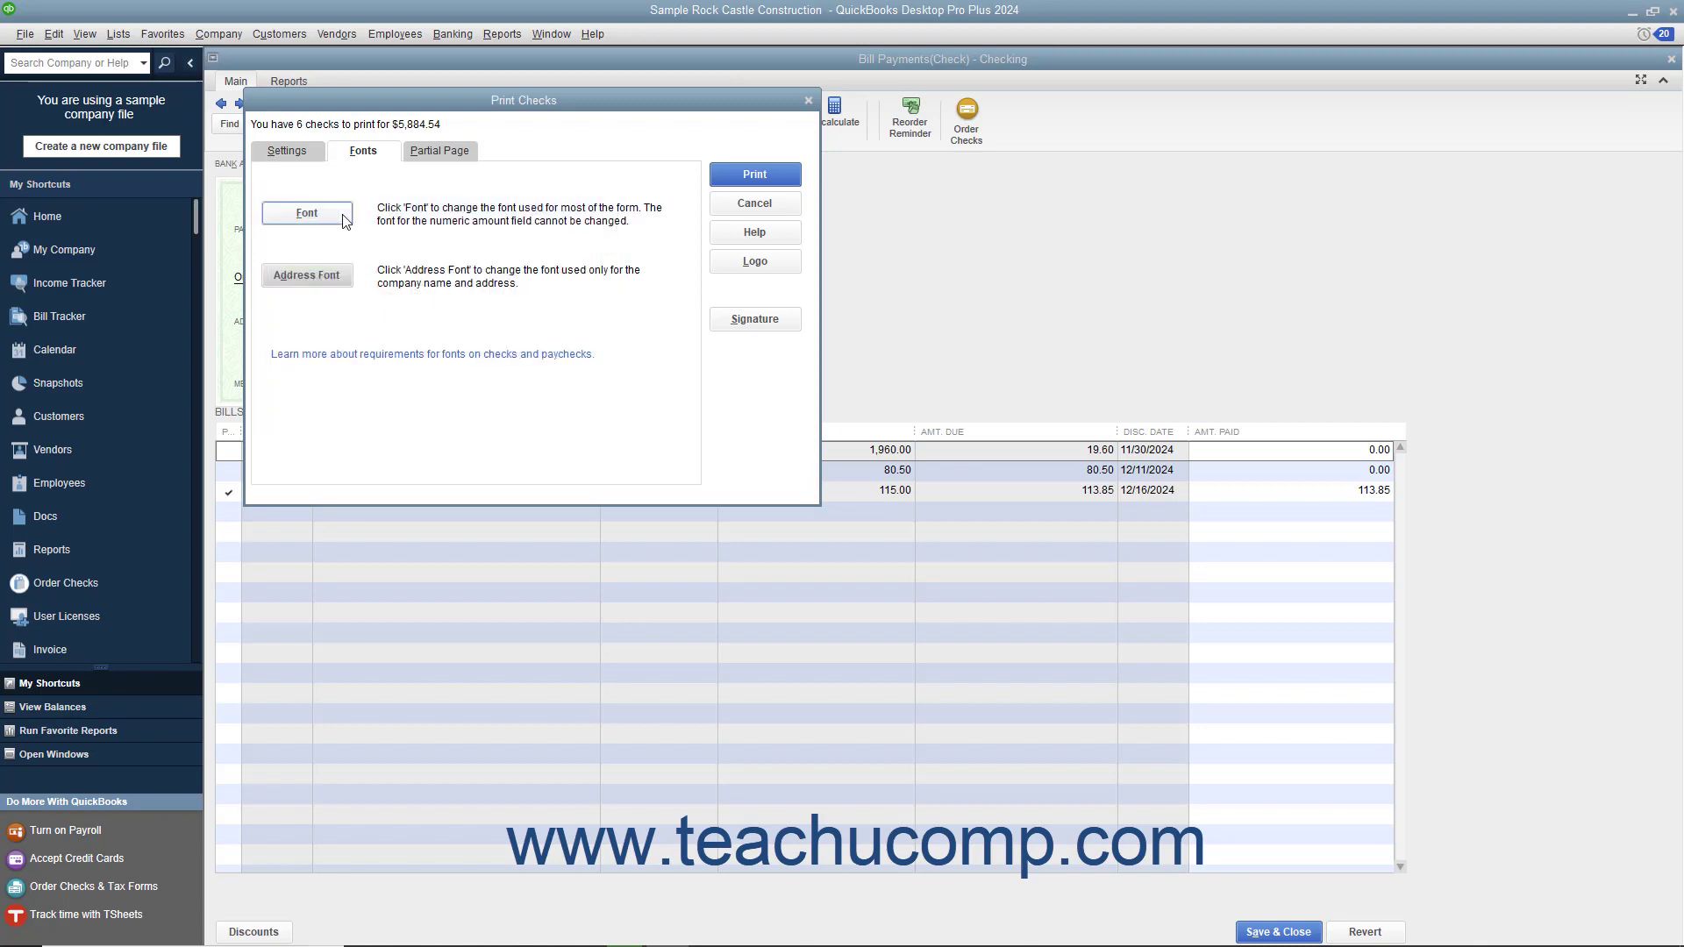
pyautogui.click(344, 219)
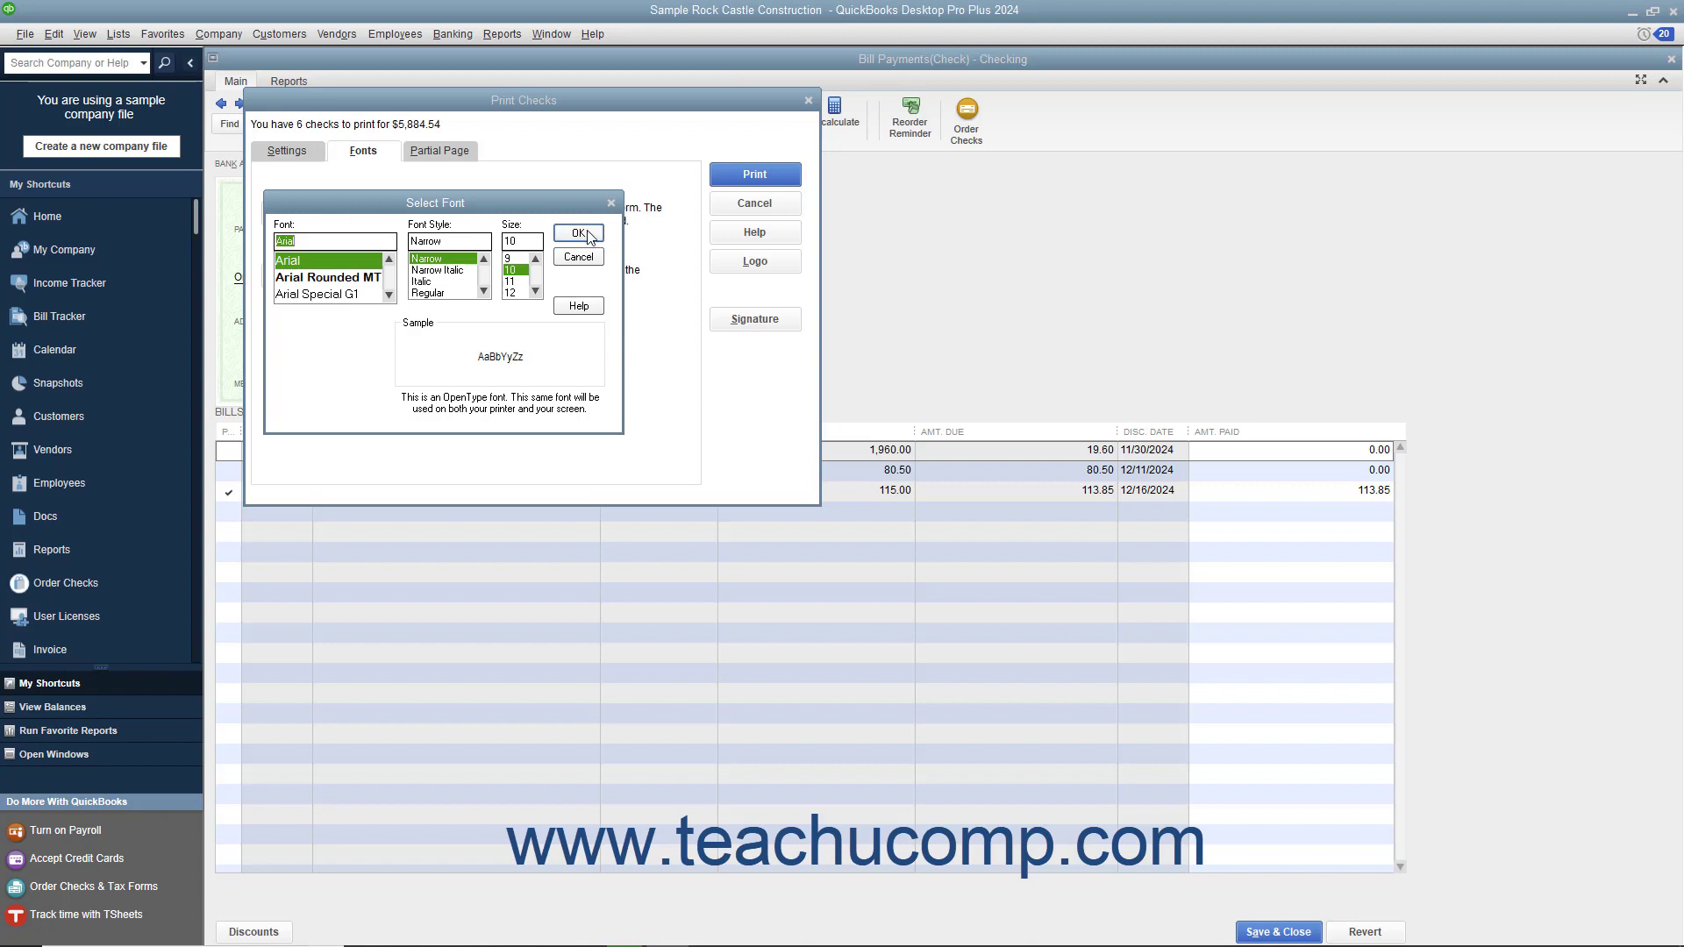
pyautogui.click(589, 258)
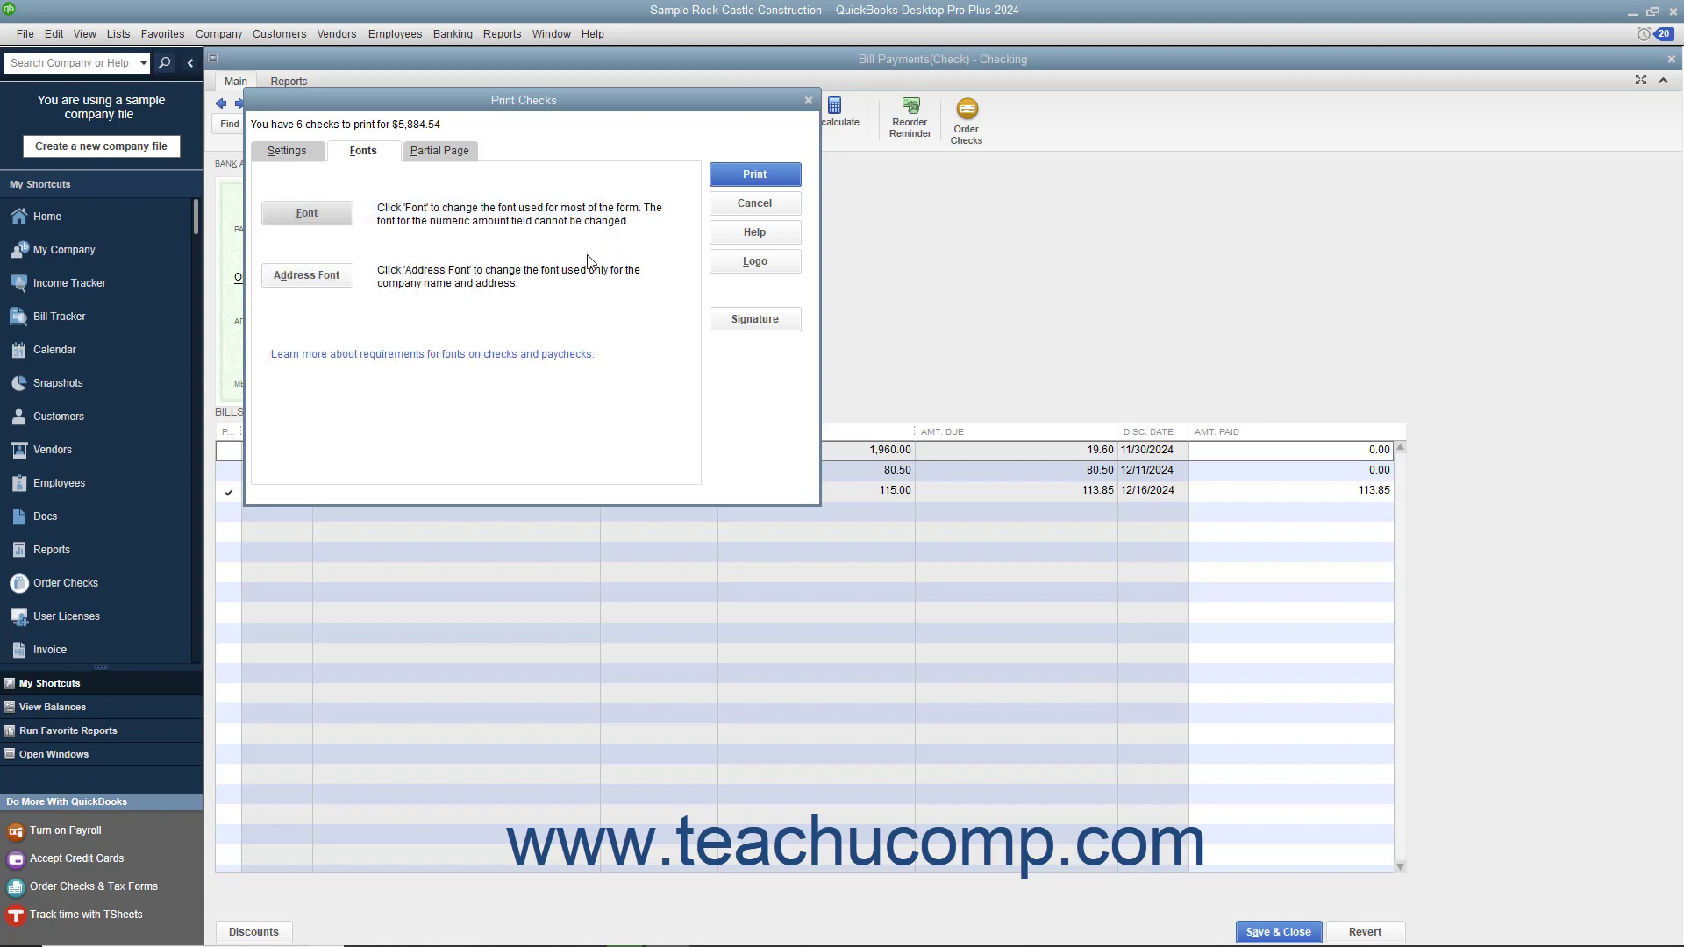
# Step: Verify Partial Page printing is set to Portrait, then go back to the Settings tab
pyautogui.click(446, 154)
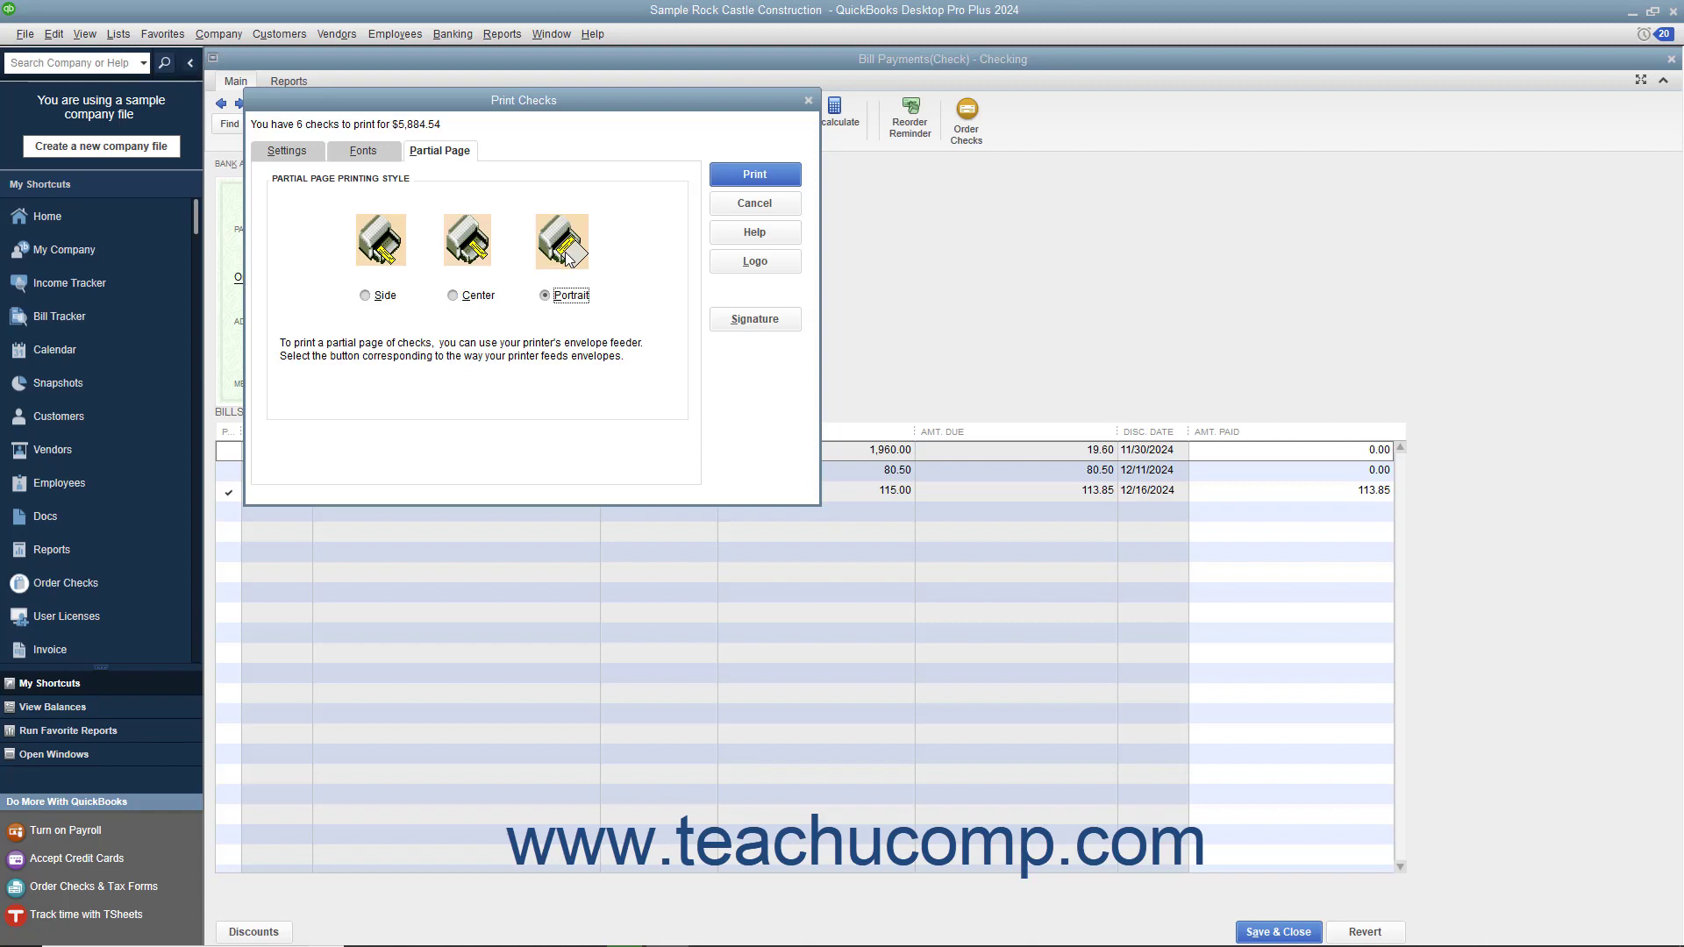
pyautogui.click(303, 152)
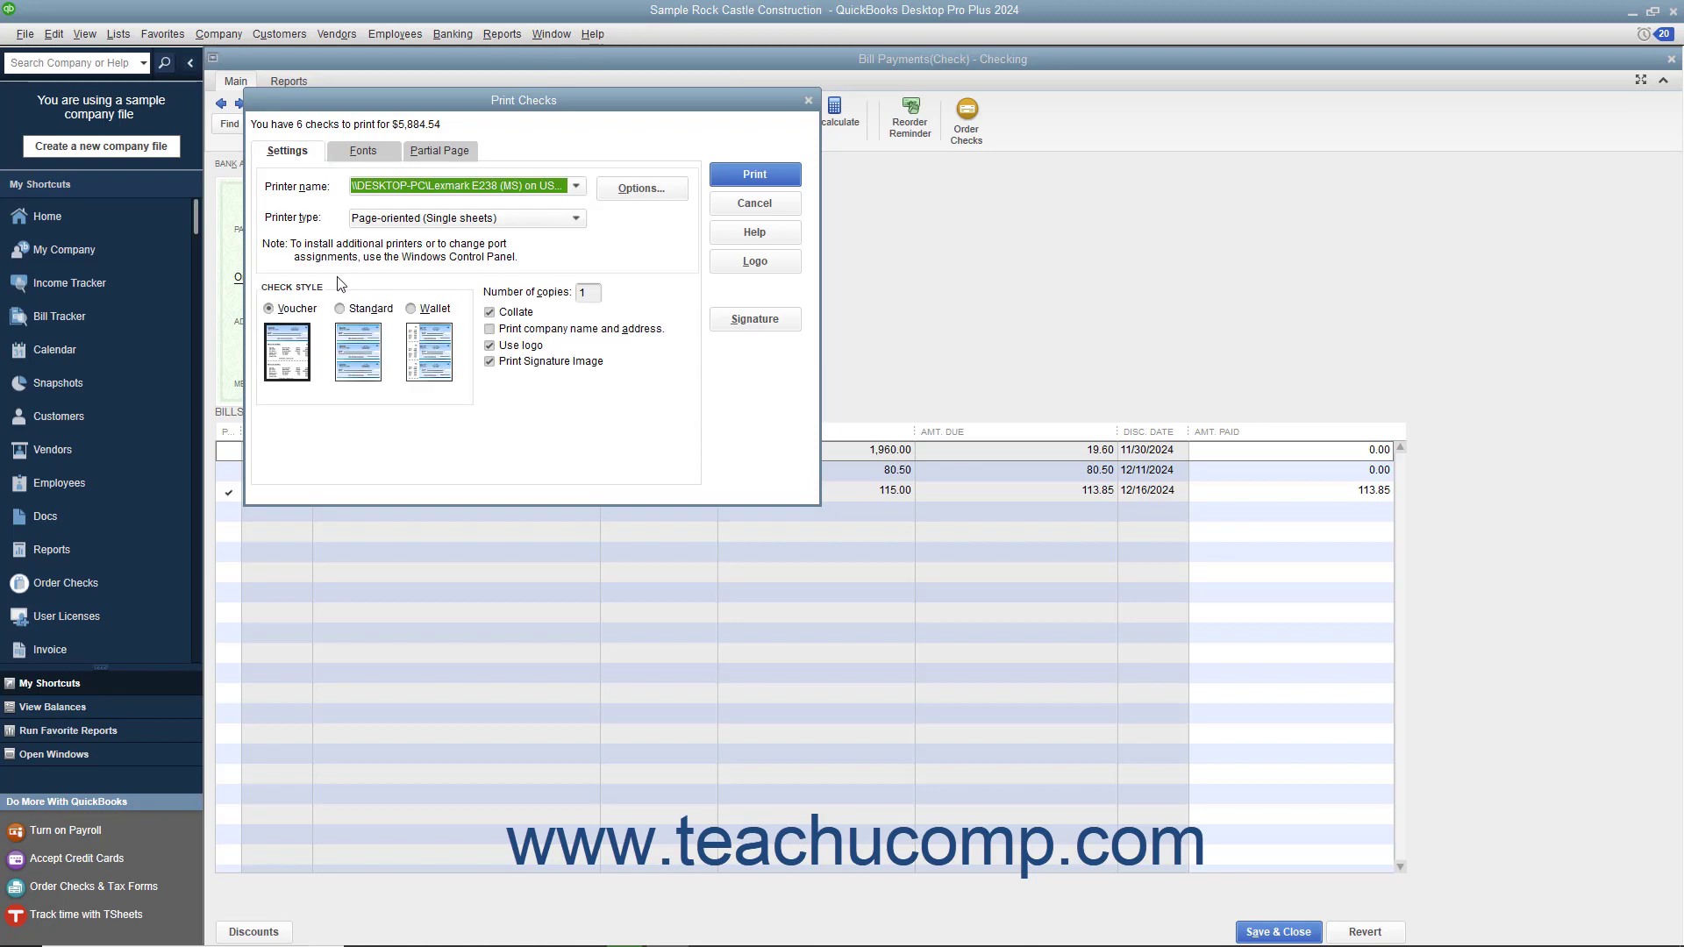